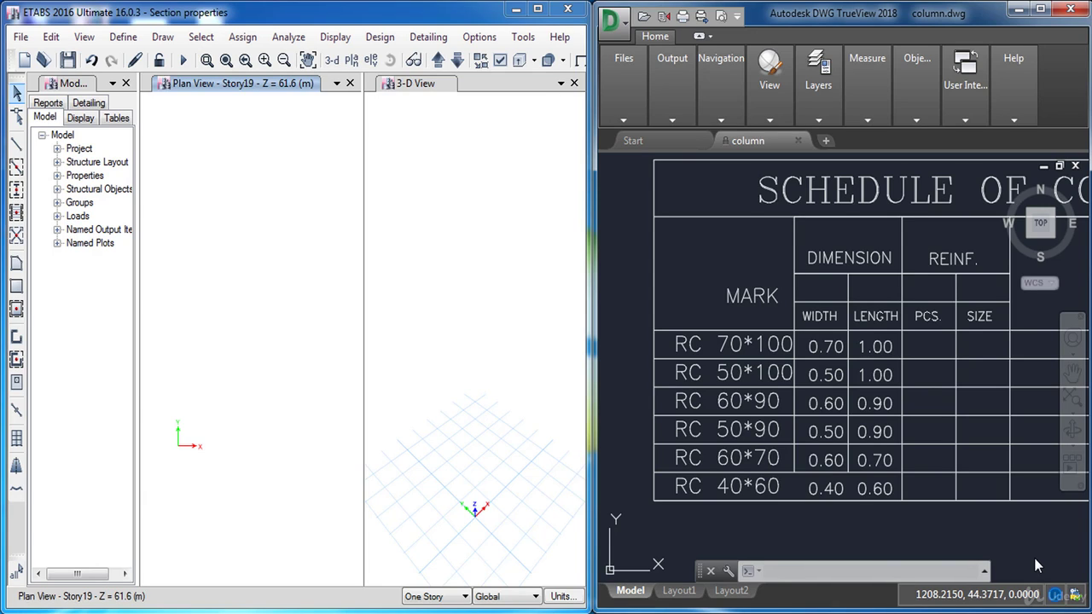
Make the 3-D View pane the active window of the empty model.
{"action": "left_click", "coordinate": [540, 424]}
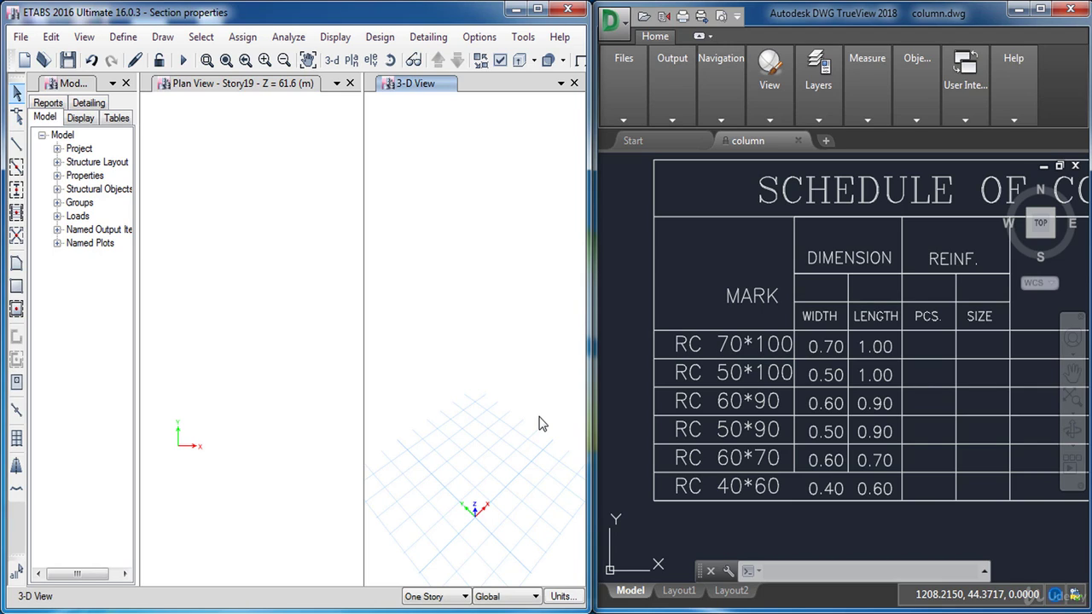
Open the Frame Properties list (ConcBm, ConcCol, SteelBm, SteelCol) and move it left.
{"action": "left_click", "coordinate": [124, 37]}
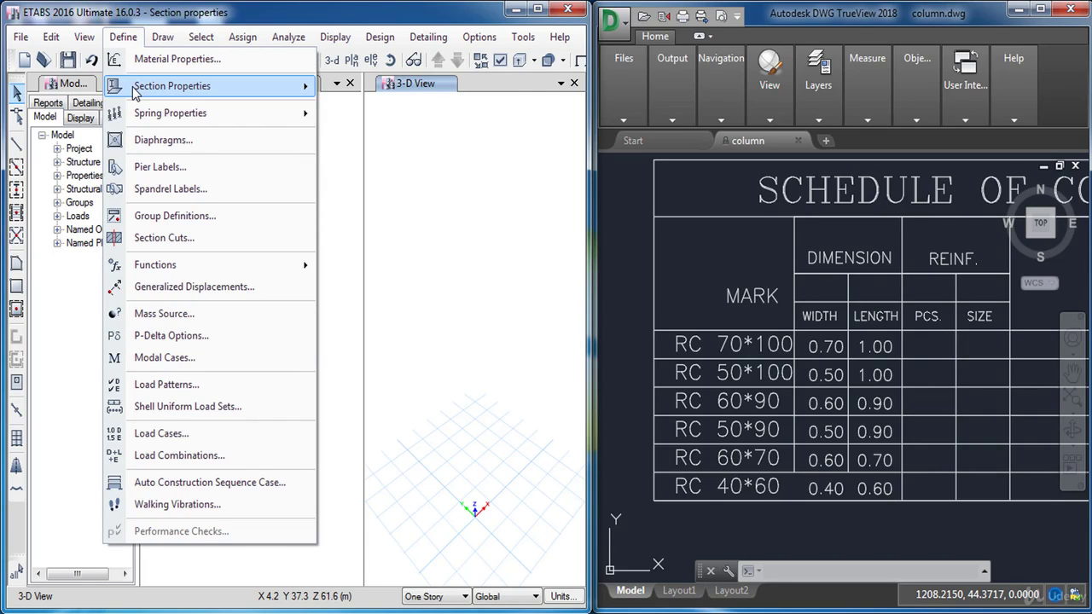
{"action": "mouse_move", "coordinate": [136, 89]}
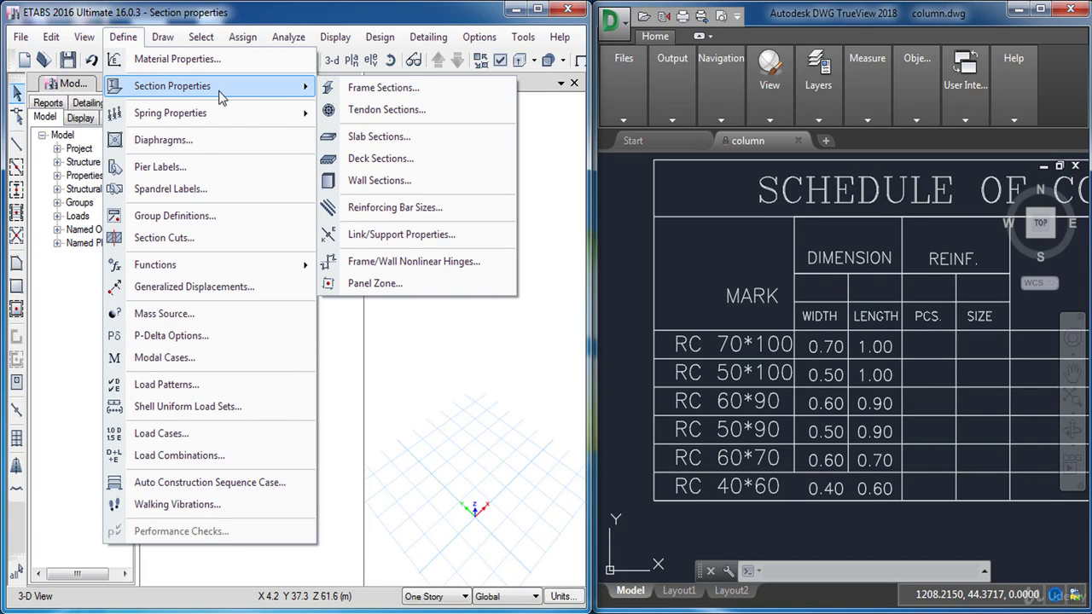
{"action": "left_click", "coordinate": [383, 88]}
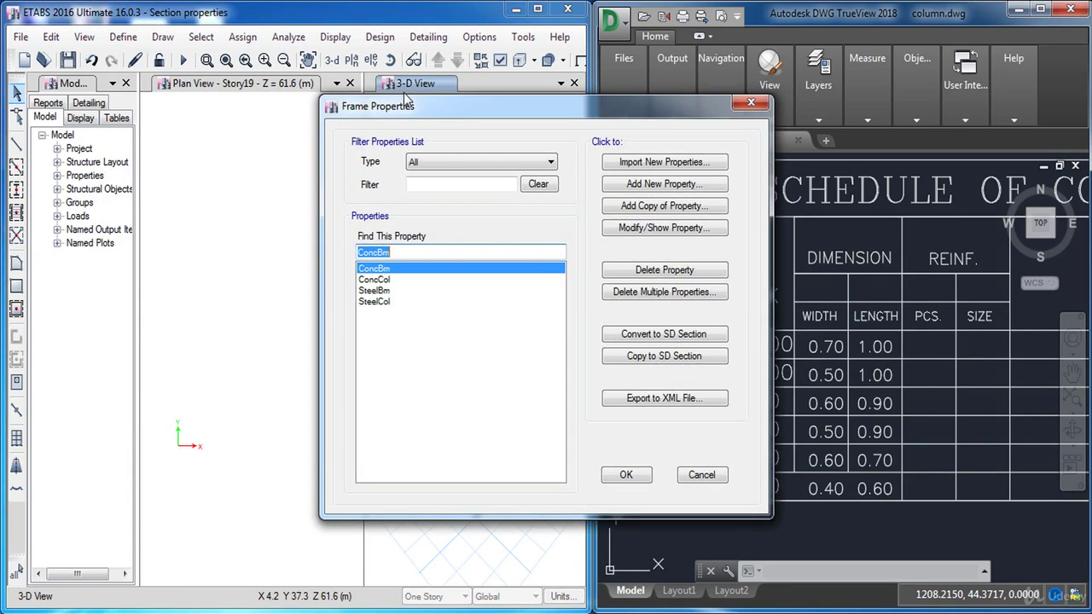
{"action": "left_click_drag", "start_coordinate": [420, 112], "coordinate": [264, 120]}
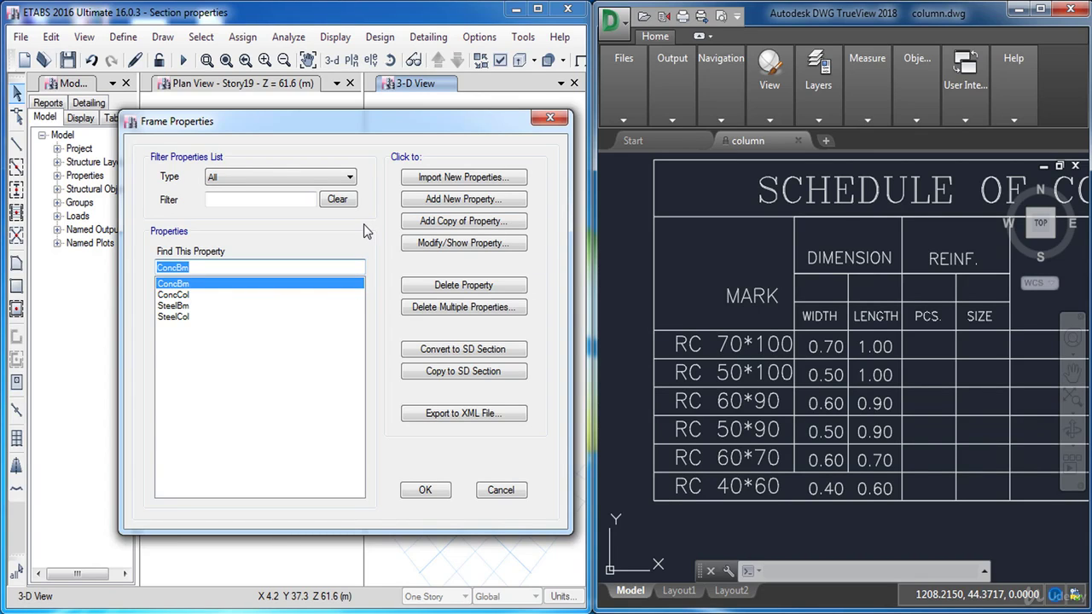
Add a Concrete Rectangular section RC 70*100 in C30, 1000 mm deep and 700 mm wide.
{"action": "left_click", "coordinate": [466, 200]}
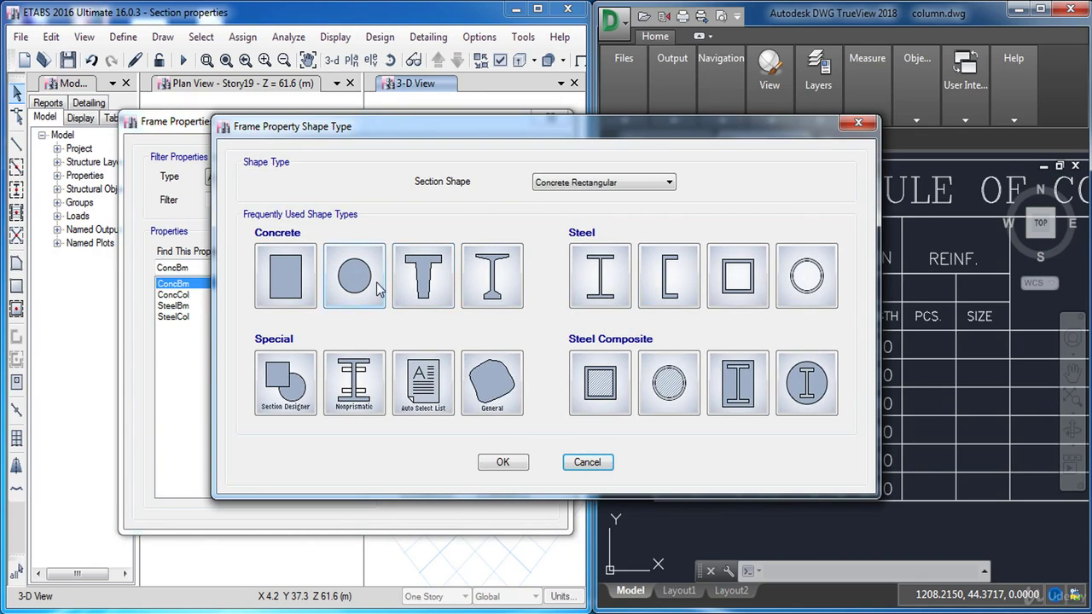
{"action": "left_click", "coordinate": [291, 274]}
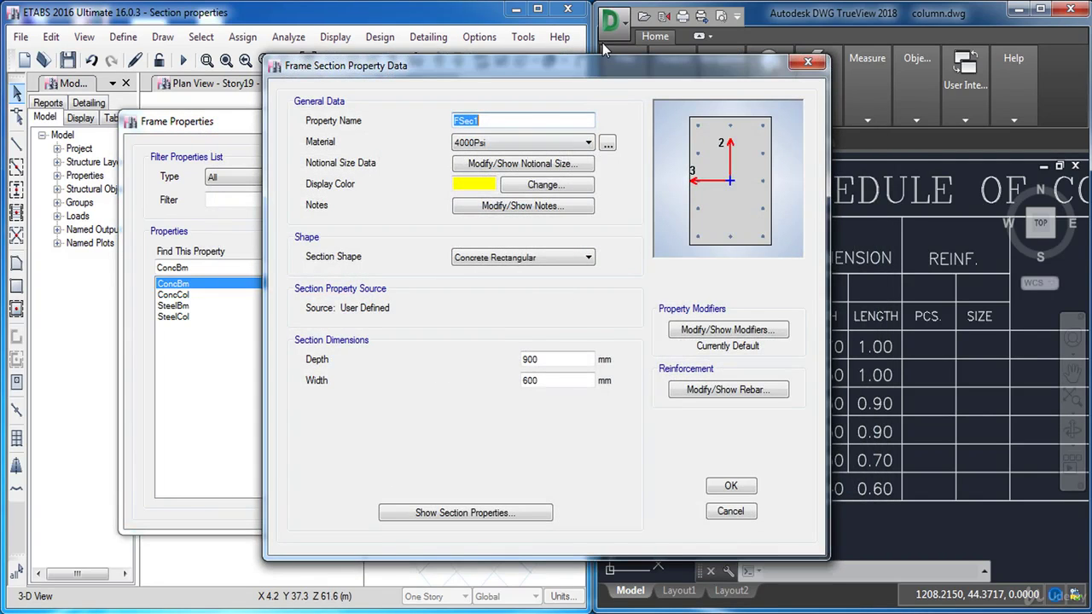
{"action": "left_click_drag", "start_coordinate": [588, 66], "coordinate": [417, 58]}
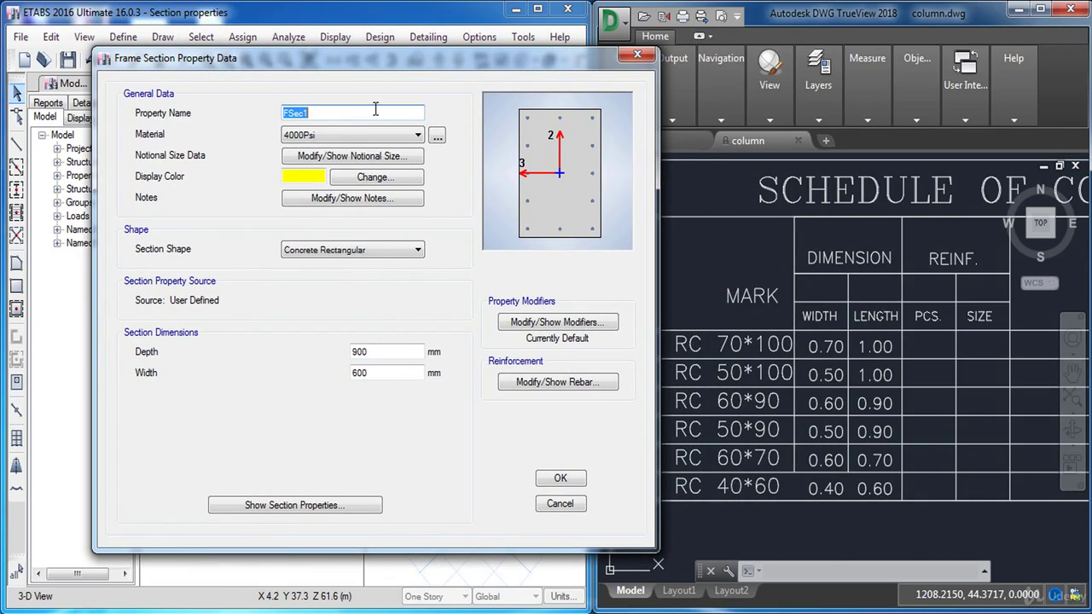
{"action": "type", "text": "RC 70*100"}
{"action": "left_click", "coordinate": [365, 136]}
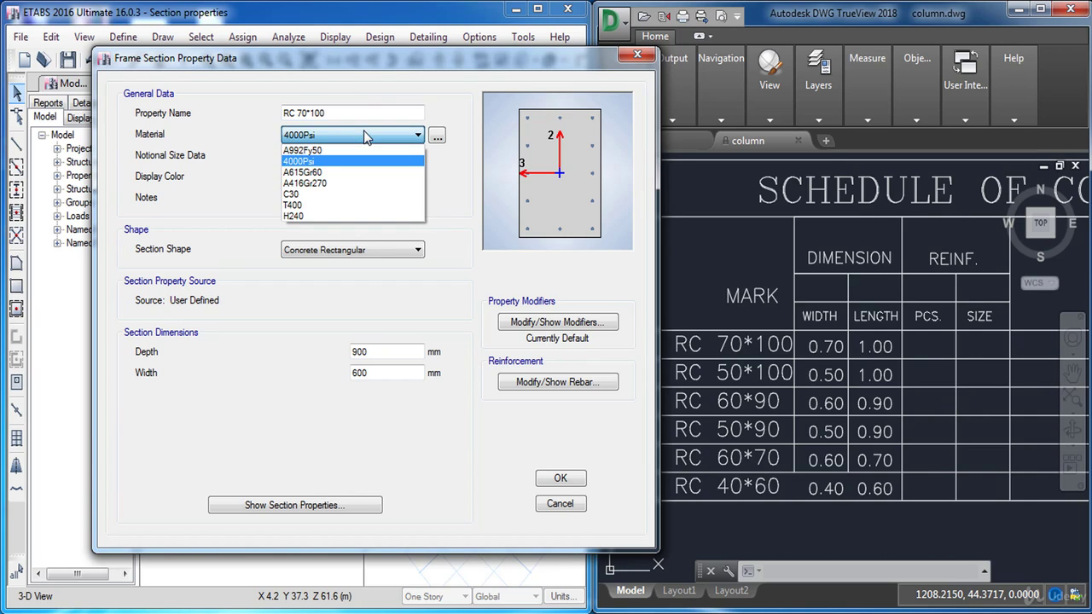
{"action": "left_click", "coordinate": [305, 195]}
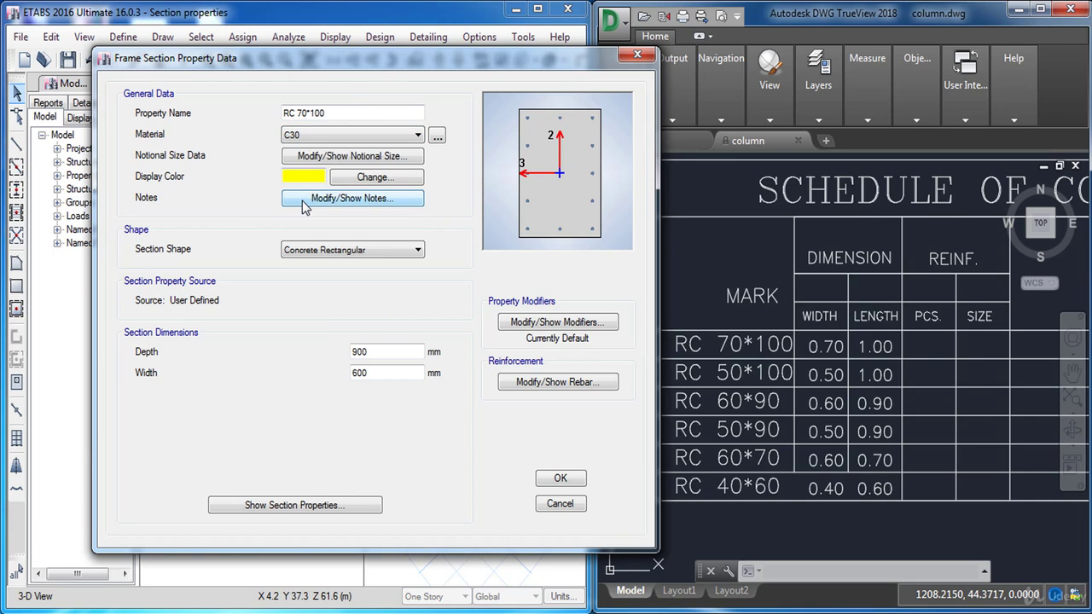
{"action": "double_click", "coordinate": [384, 349]}
{"action": "type", "text": "1000"}
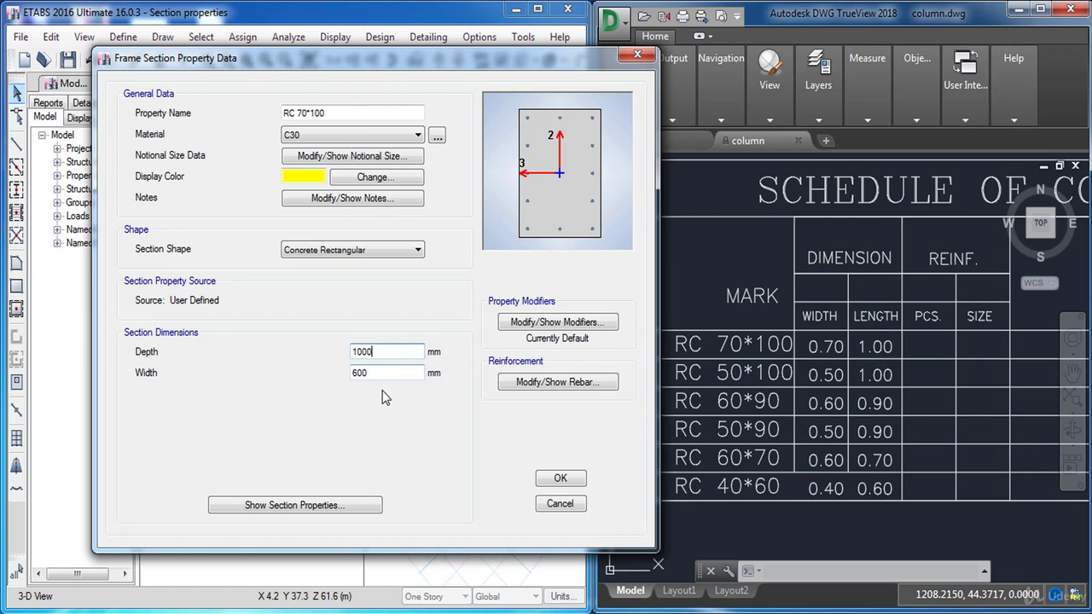
{"action": "double_click", "coordinate": [384, 373]}
{"action": "type", "text": "700"}
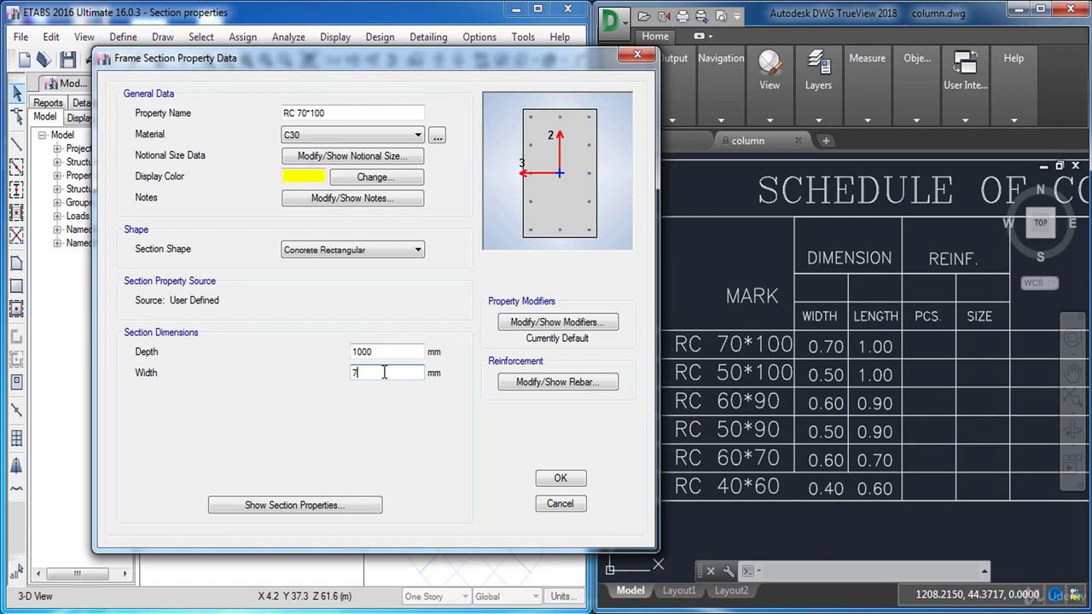
Keep RC 70*100 as a P-M2-M3 column with reinforcement to be designed.
{"action": "left_click", "coordinate": [549, 384]}
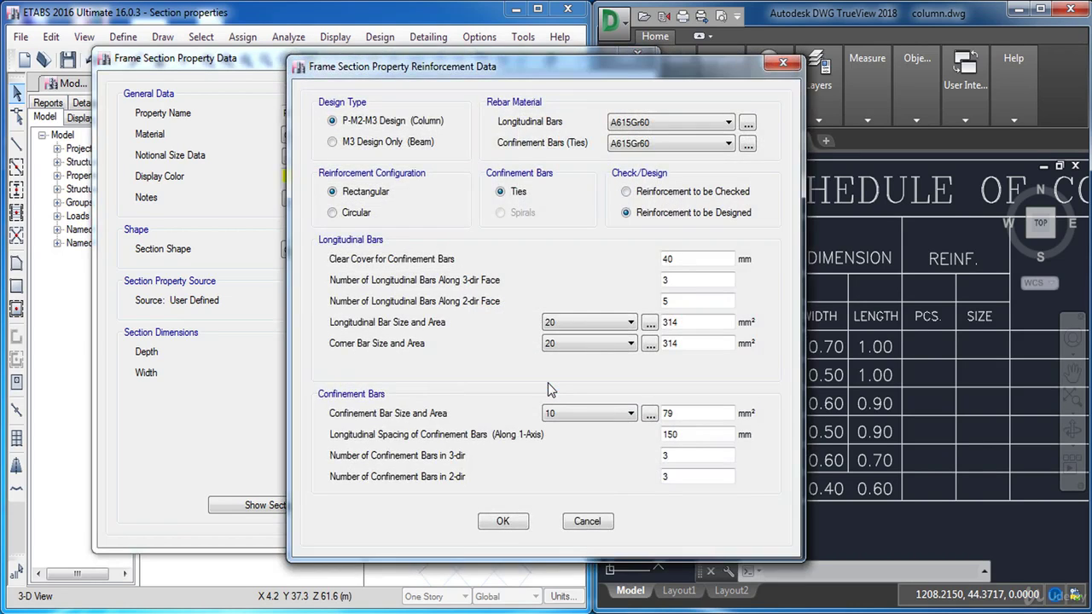
{"action": "left_click", "coordinate": [405, 142]}
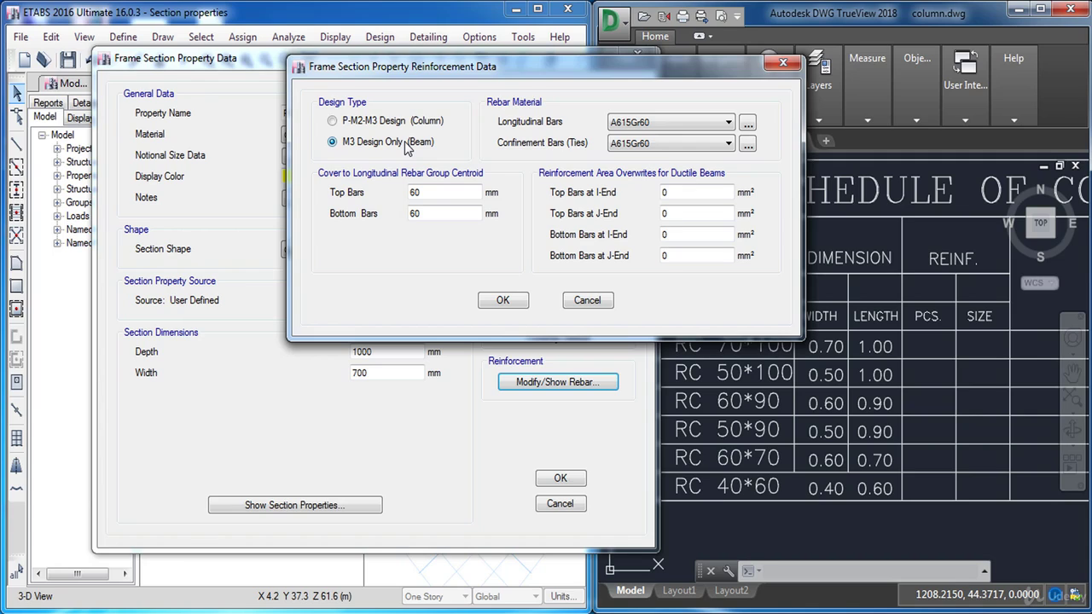
{"action": "left_click", "coordinate": [400, 123]}
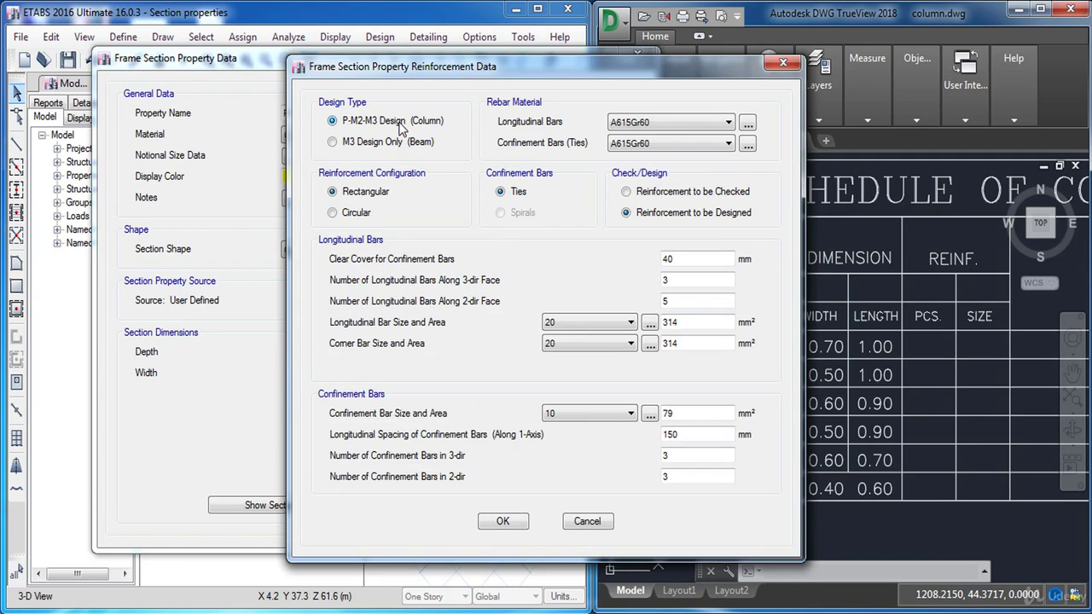
{"action": "left_click", "coordinate": [663, 195]}
{"action": "left_click", "coordinate": [687, 282]}
{"action": "left_click", "coordinate": [689, 300]}
{"action": "left_click", "coordinate": [697, 321]}
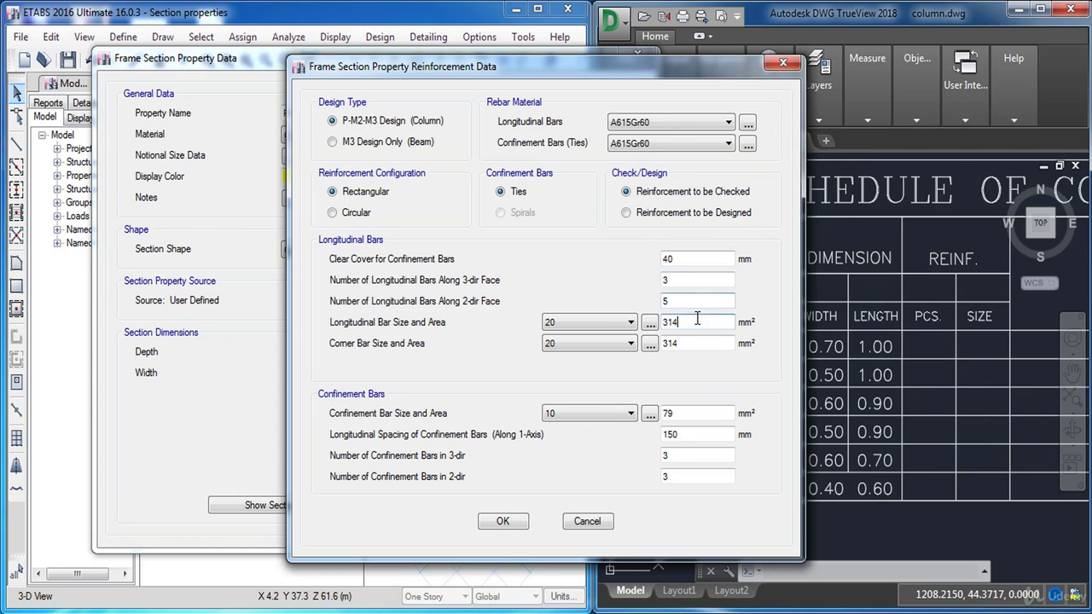
{"action": "left_click", "coordinate": [633, 218]}
Use T400 longitudinal bars and H240 ties, and confirm the rebar settings.
{"action": "left_click", "coordinate": [655, 124]}
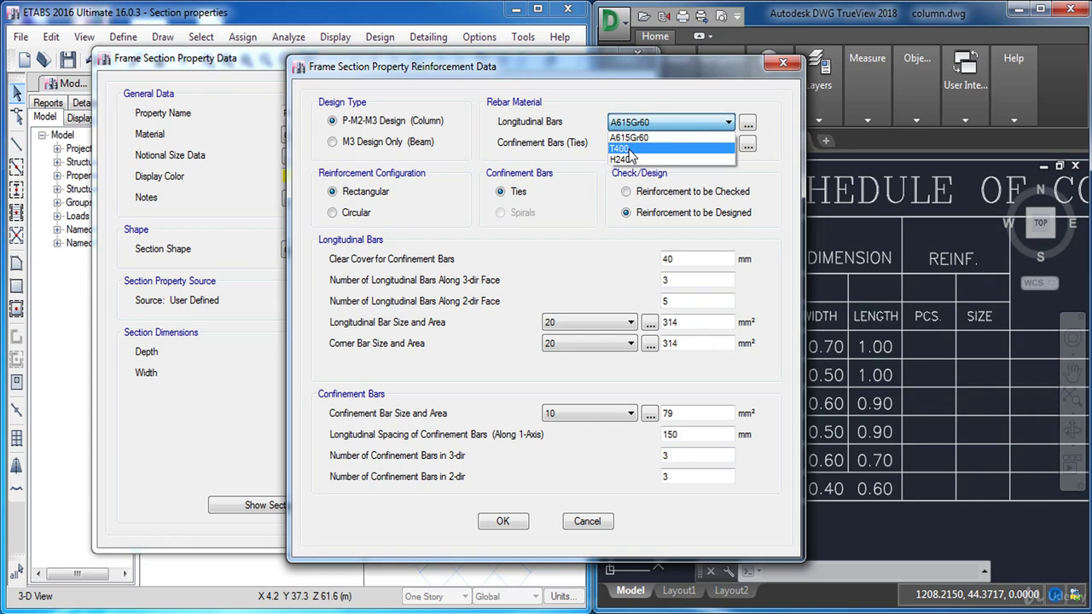
{"action": "left_click", "coordinate": [630, 150]}
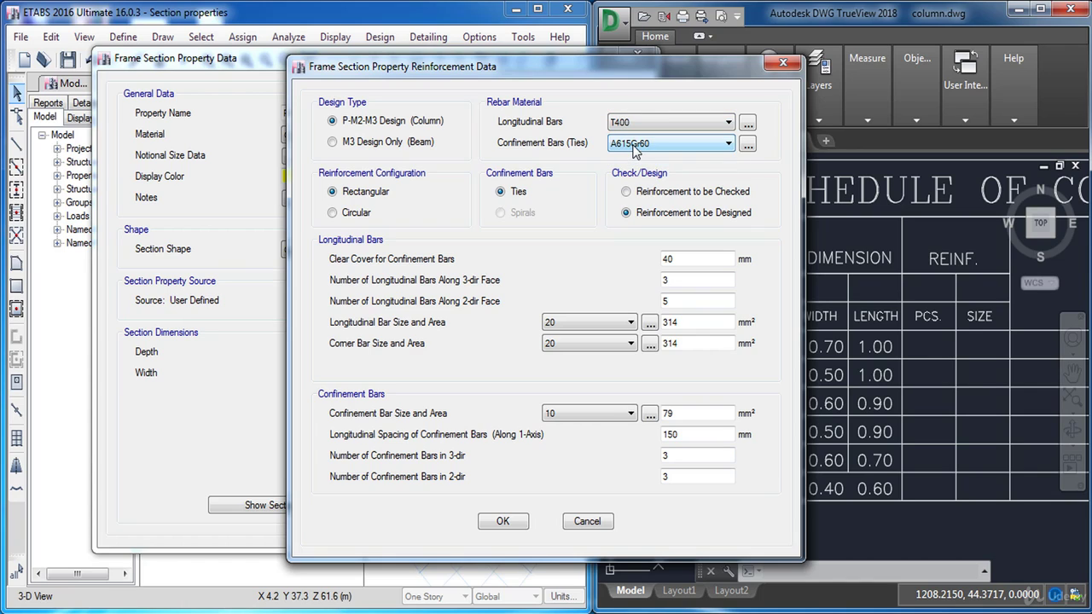
{"action": "left_click", "coordinate": [633, 147]}
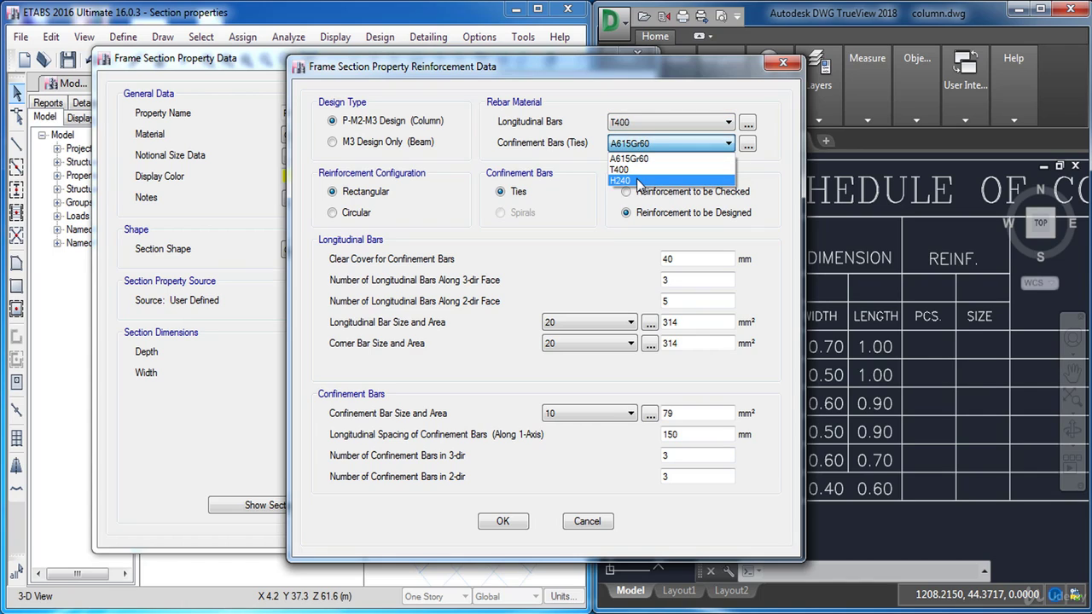
{"action": "left_click", "coordinate": [639, 181]}
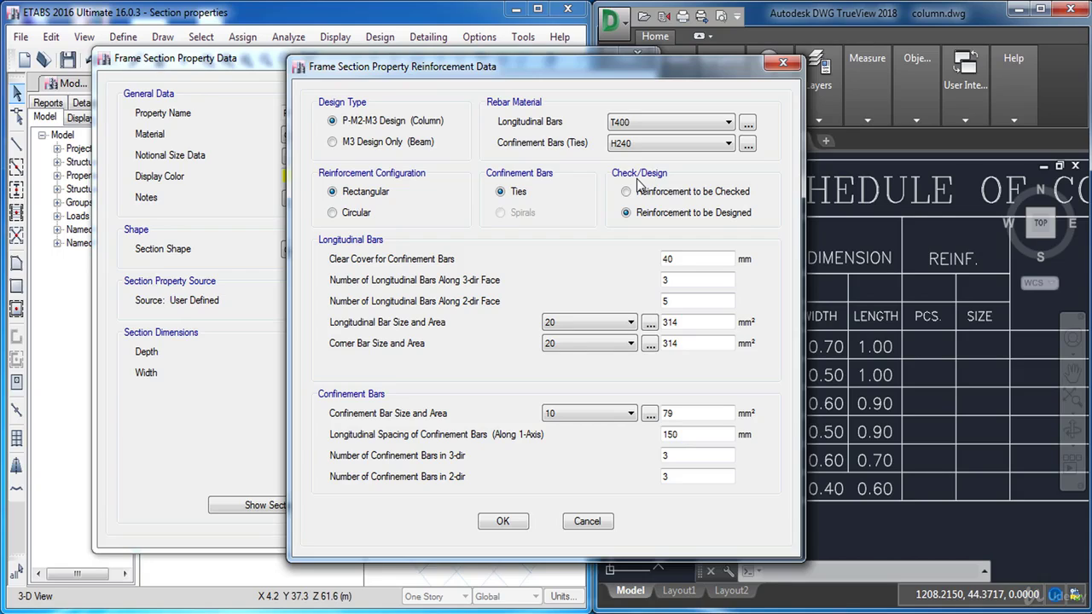
{"action": "left_click", "coordinate": [502, 522]}
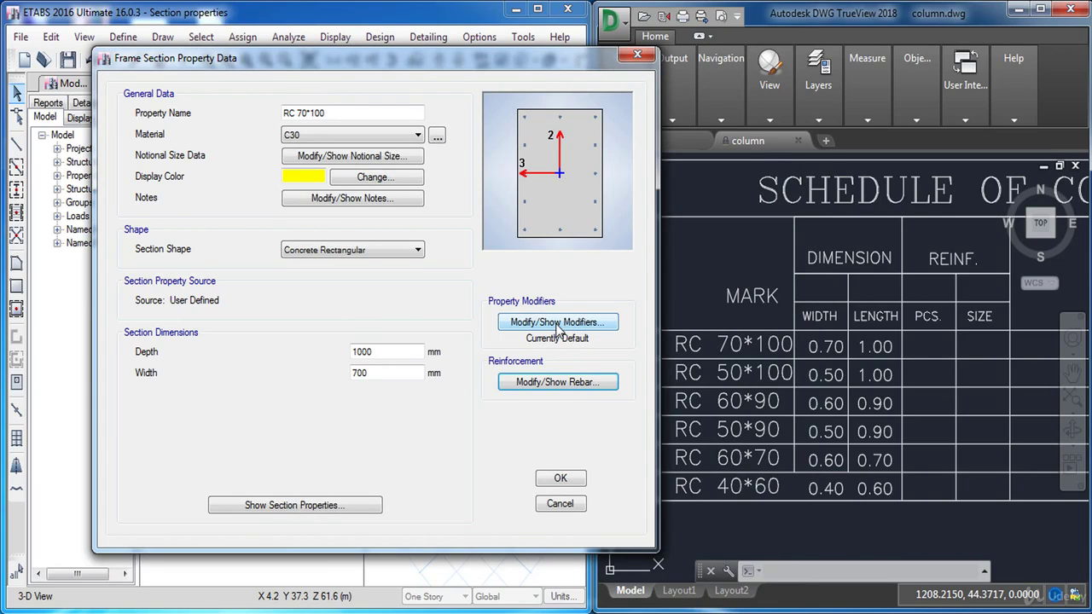
Open RC 70*100's stiffness modifiers, then view the CSI cracked-section modifier article.
{"action": "left_click", "coordinate": [558, 324]}
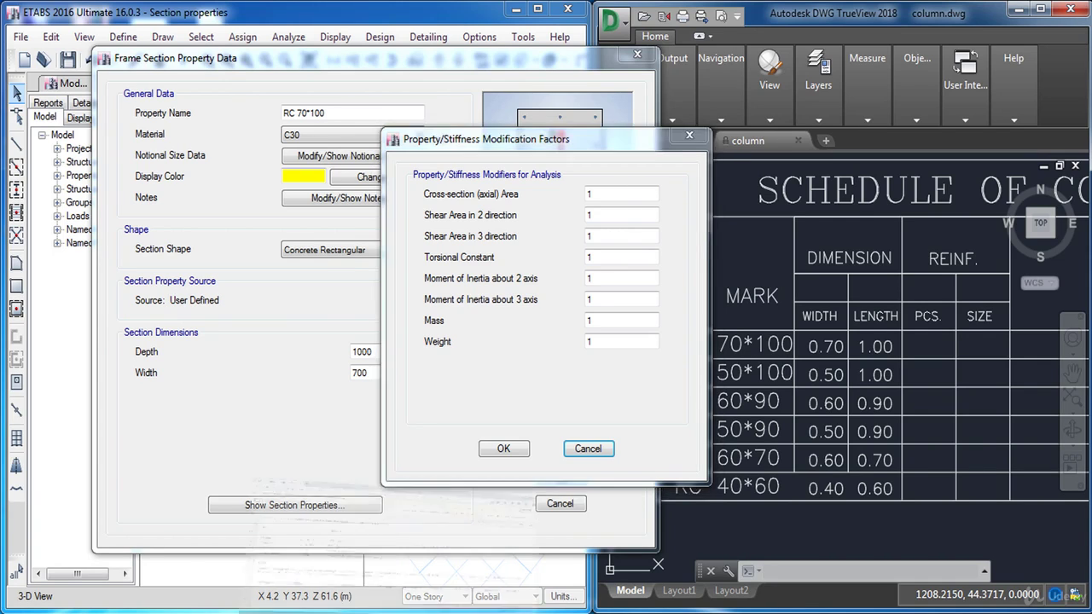
{"action": "left_click", "coordinate": [358, 609]}
{"action": "left_click", "coordinate": [236, 294]}
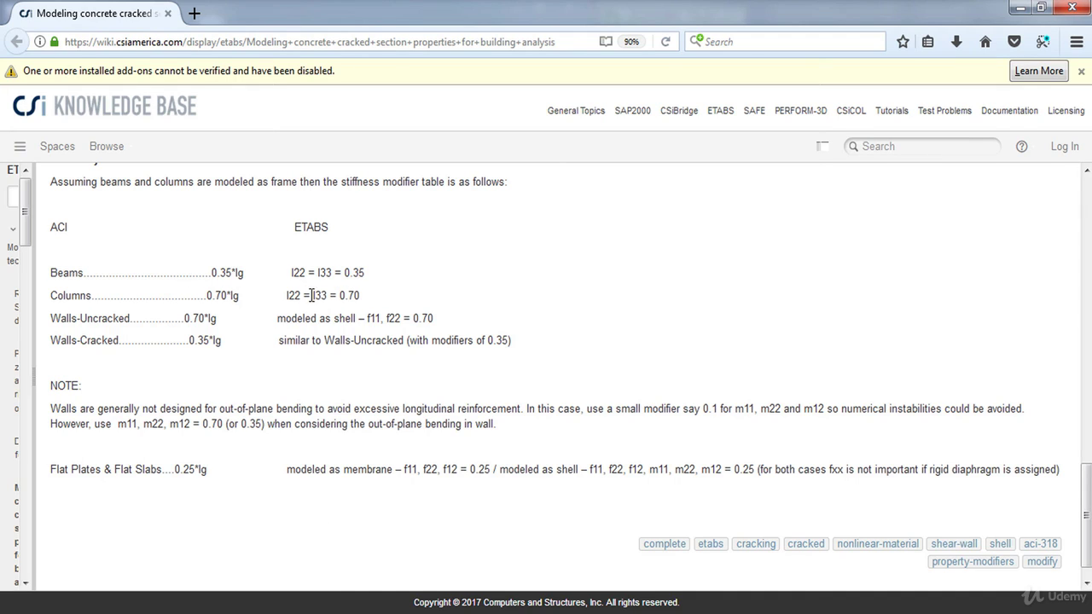
Highlight modifiers 0.70 (columns), 0.35 (beams) and 0.25 (flat slabs), then return to ETABS.
{"action": "left_click_drag", "start_coordinate": [338, 296], "coordinate": [369, 300]}
{"action": "left_click_drag", "start_coordinate": [344, 272], "coordinate": [367, 272]}
{"action": "left_click_drag", "start_coordinate": [470, 470], "coordinate": [492, 471]}
{"action": "left_click", "coordinate": [248, 503]}
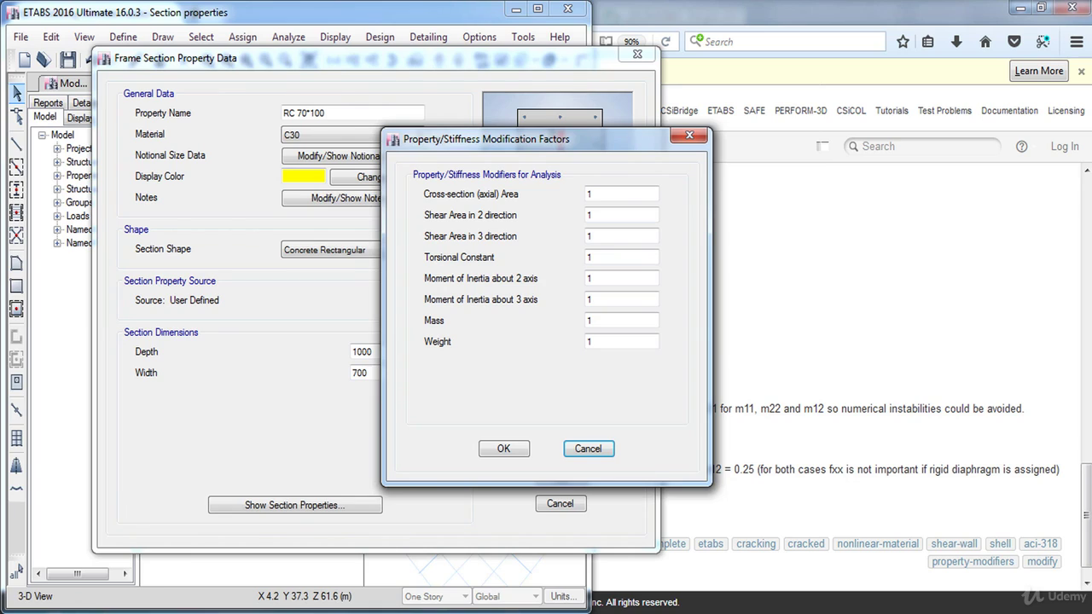
Set RC 70*100's inertia modifiers about axes 2 and 3 to 0.7 and save the section.
{"action": "double_click", "coordinate": [607, 277]}
{"action": "type", "text": "0."}
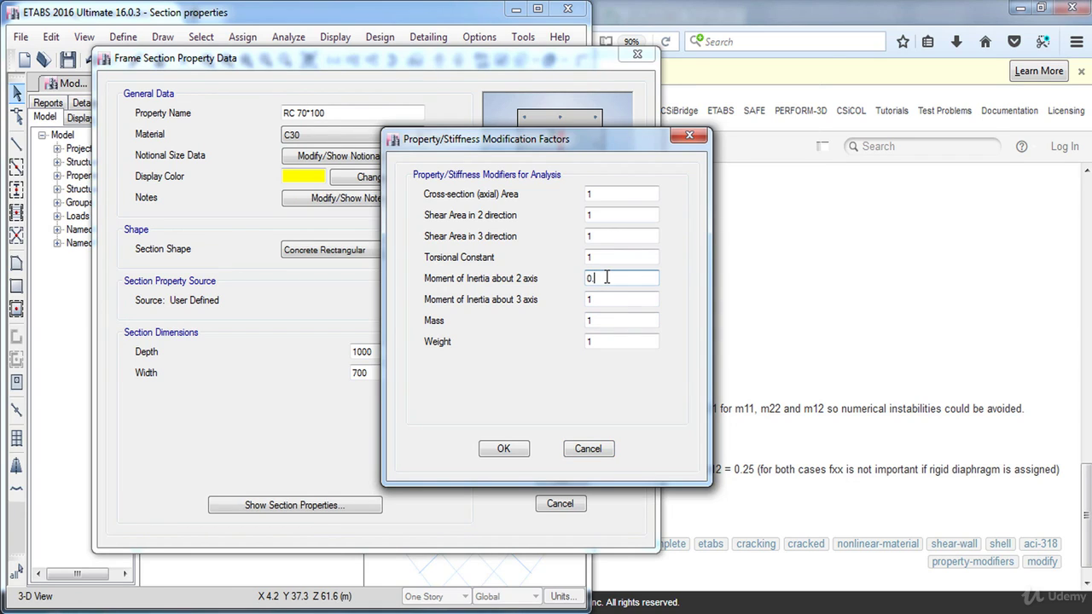
{"action": "type", "text": "7"}
{"action": "key", "text": "Tab"}
{"action": "type", "text": "0.7"}
{"action": "left_click", "coordinate": [597, 340]}
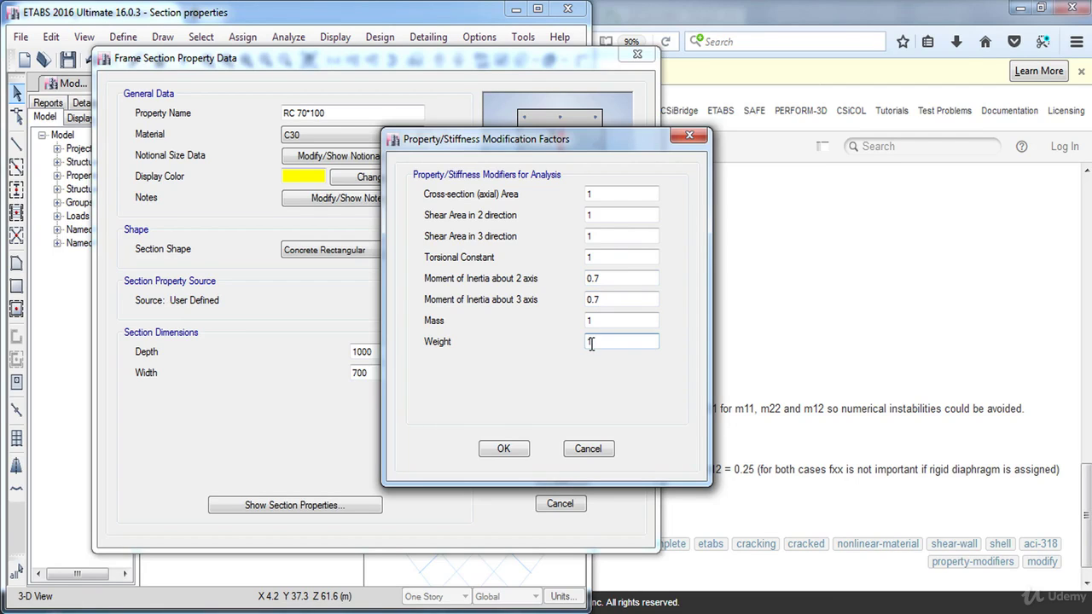
{"action": "left_click", "coordinate": [505, 449]}
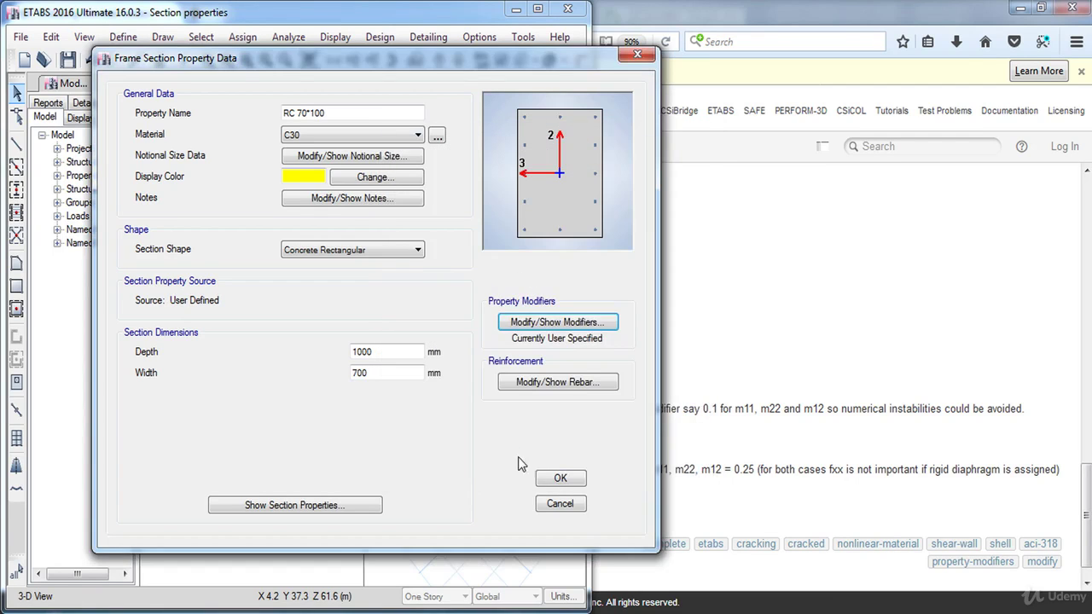
{"action": "left_click", "coordinate": [550, 479]}
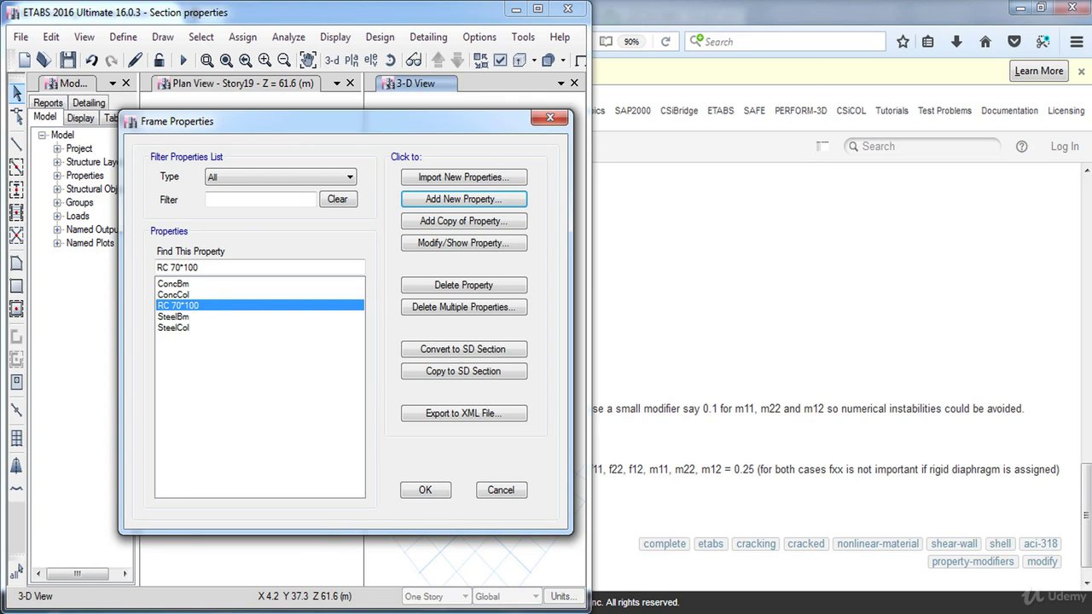
Select RC 60*90 in the frame properties list and add a copy of it.
{"action": "key", "text": "alt+Tab"}
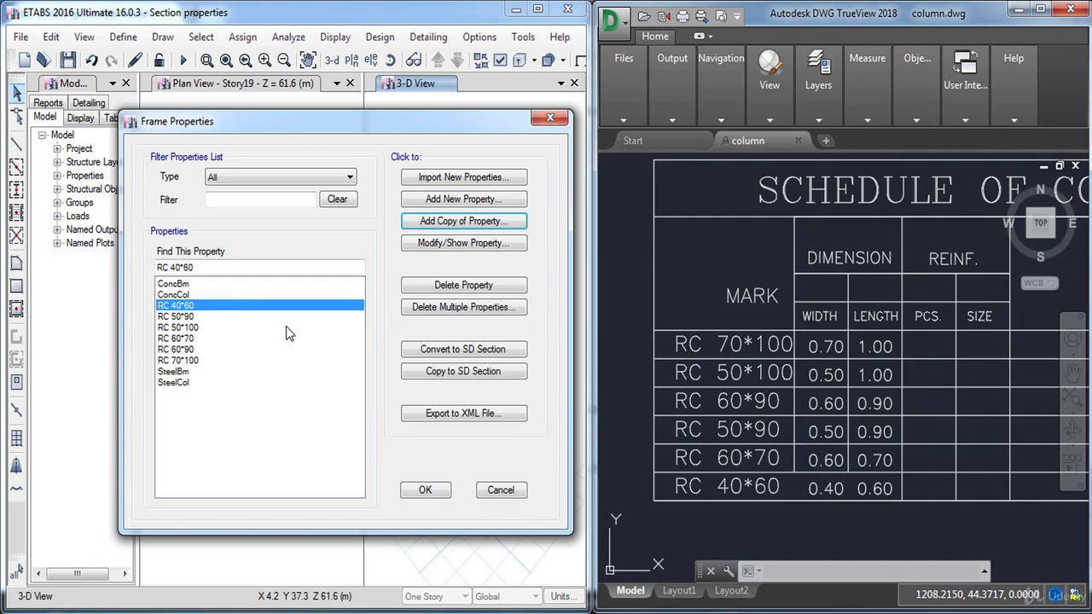
{"action": "left_click", "coordinate": [199, 339]}
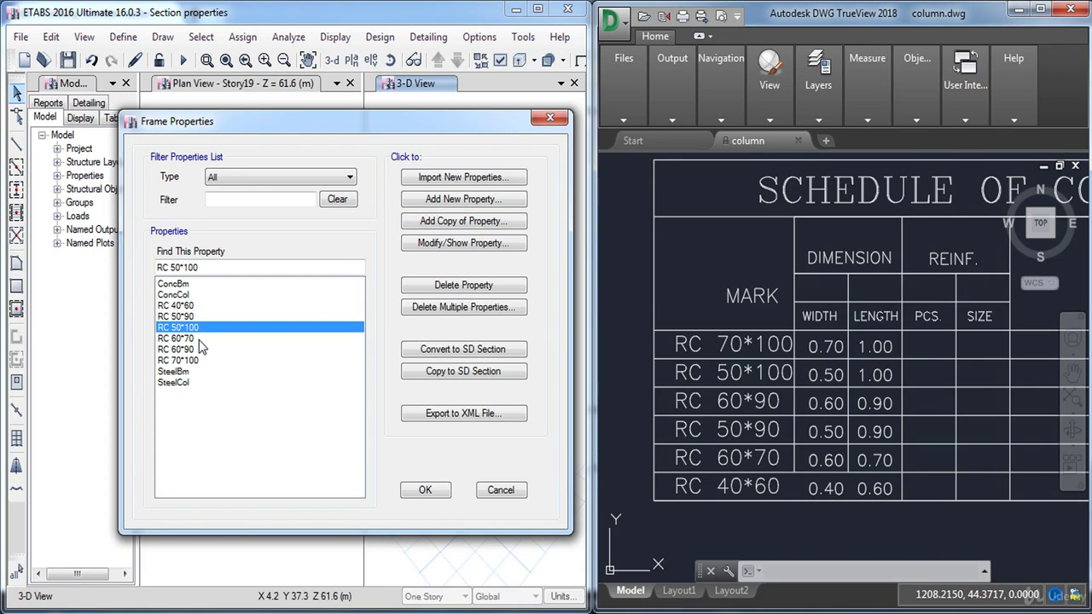
{"action": "left_click", "coordinate": [196, 350]}
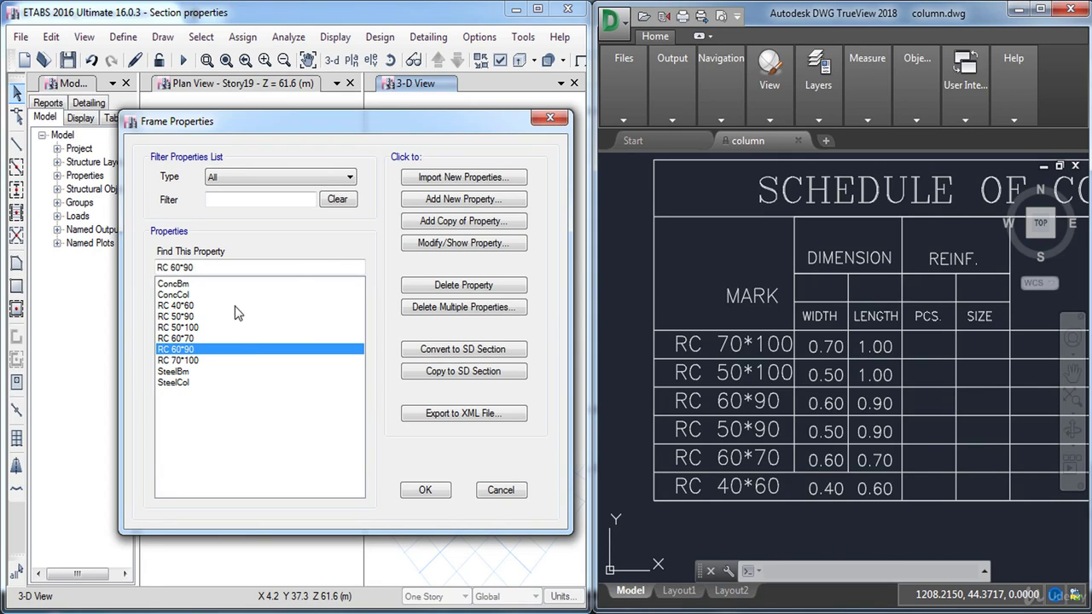
{"action": "left_click", "coordinate": [456, 222]}
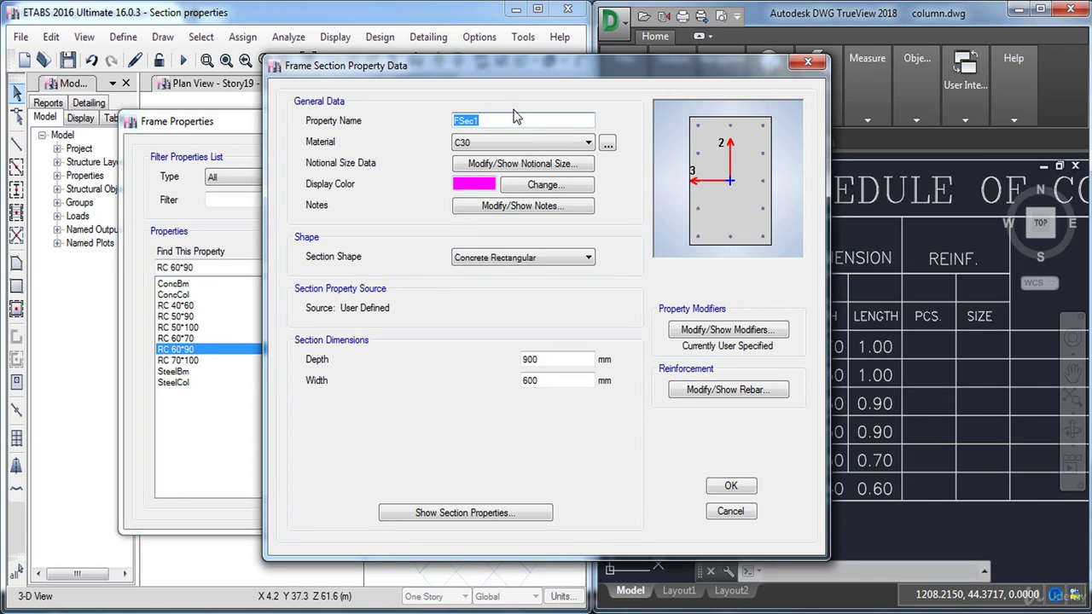
Rename the copy B 30*90, make it 300 mm wide, and choose M3 beam-only design.
{"action": "type", "text": "B 30*90"}
{"action": "left_click", "coordinate": [567, 381]}
{"action": "double_click", "coordinate": [567, 382]}
{"action": "type", "text": "300"}
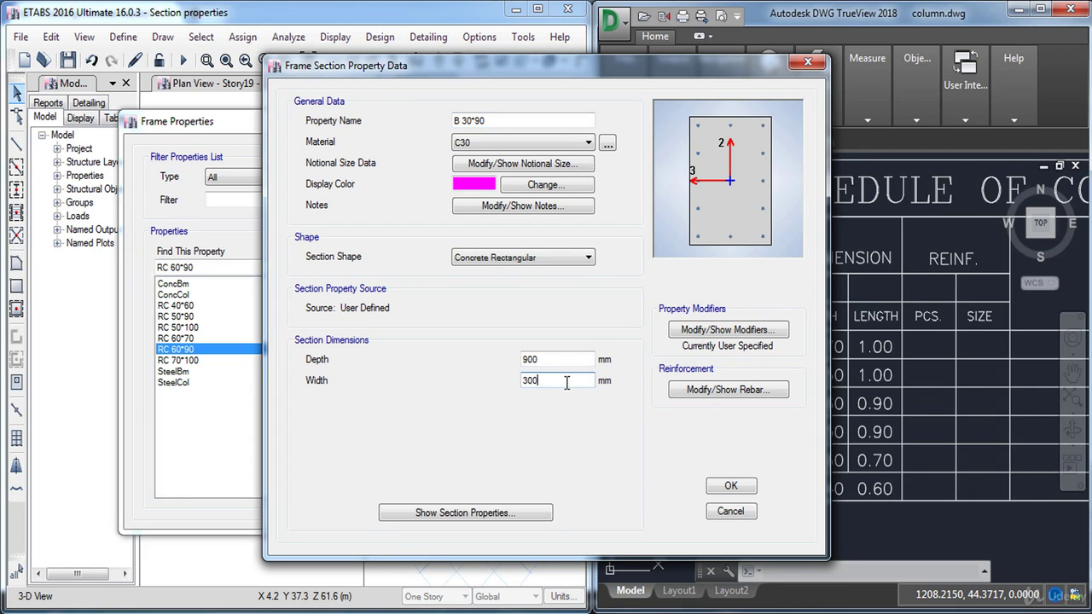
{"action": "left_click", "coordinate": [573, 361]}
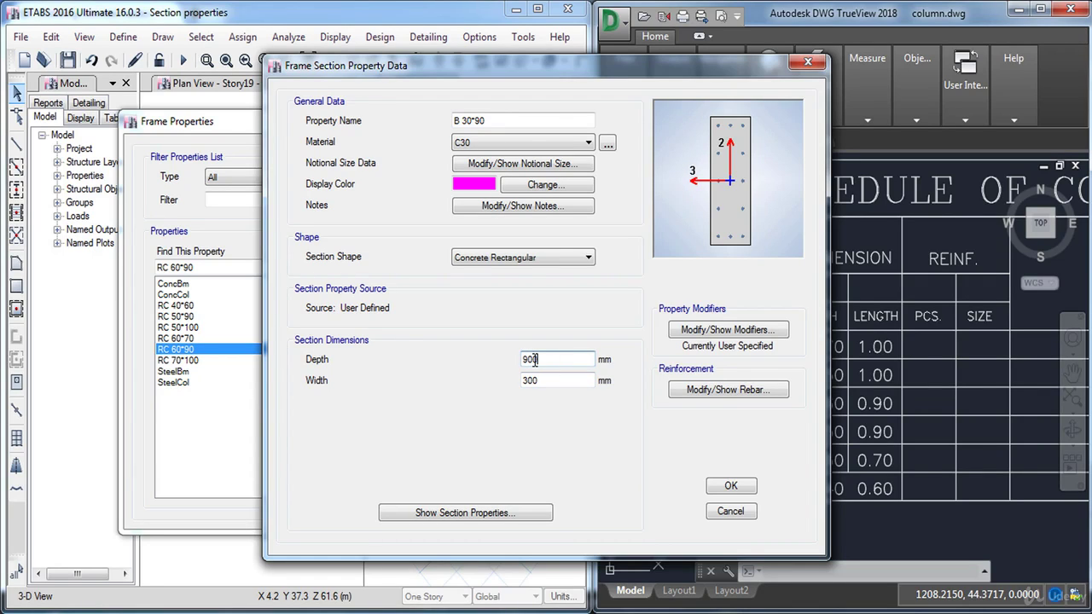
{"action": "left_click", "coordinate": [706, 392]}
{"action": "left_click", "coordinate": [401, 147]}
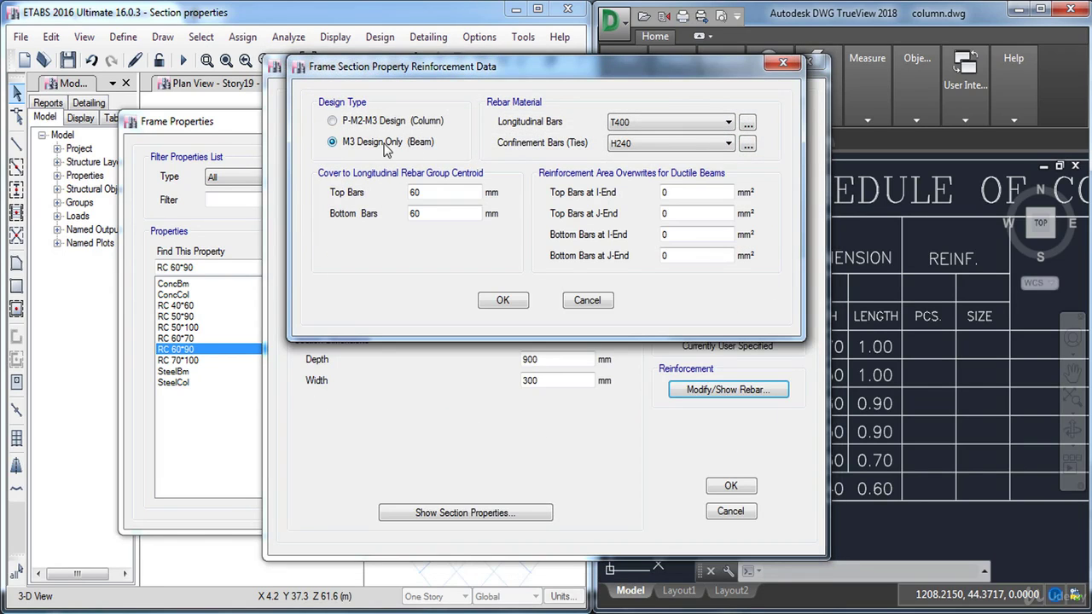
Confirm the beam rebar and set B 30*90's inertia modifiers about both axes to 0.35.
{"action": "left_click", "coordinate": [504, 300]}
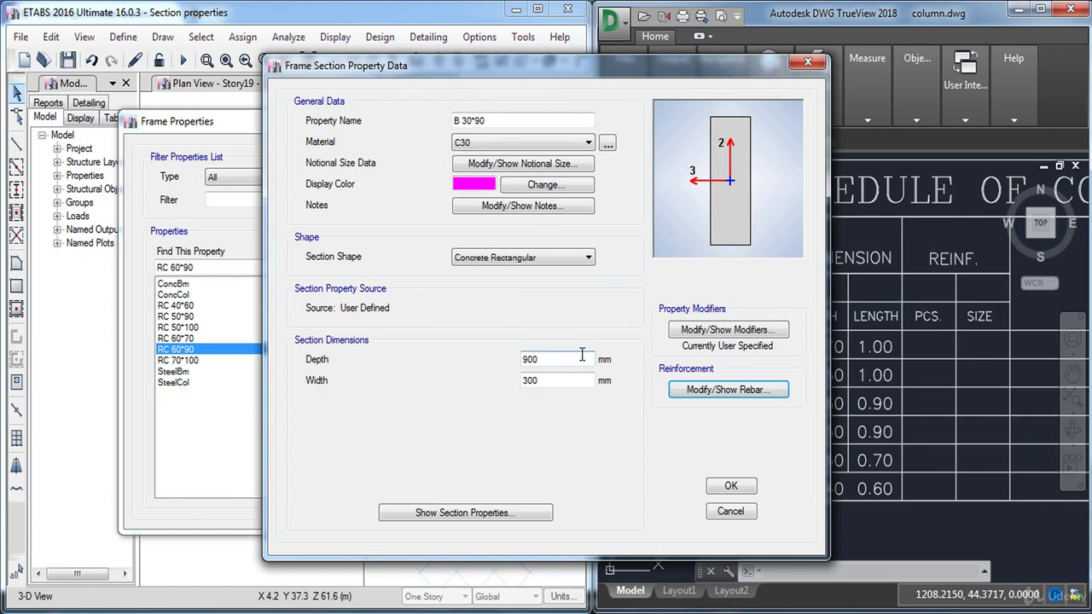
{"action": "left_click", "coordinate": [730, 333]}
{"action": "left_click_drag", "start_coordinate": [588, 145], "coordinate": [561, 146]}
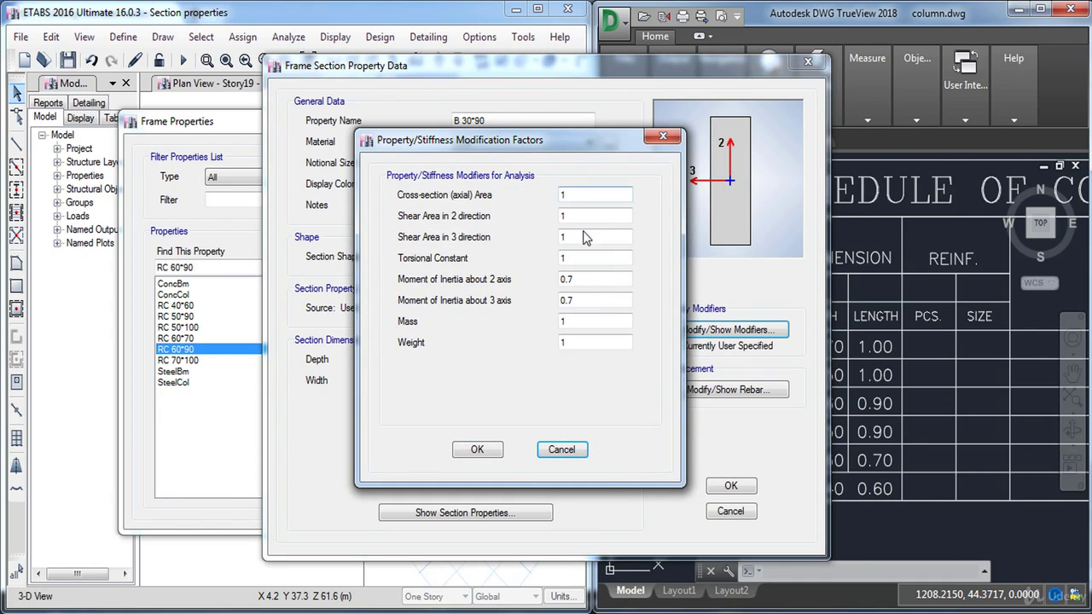
{"action": "double_click", "coordinate": [584, 279]}
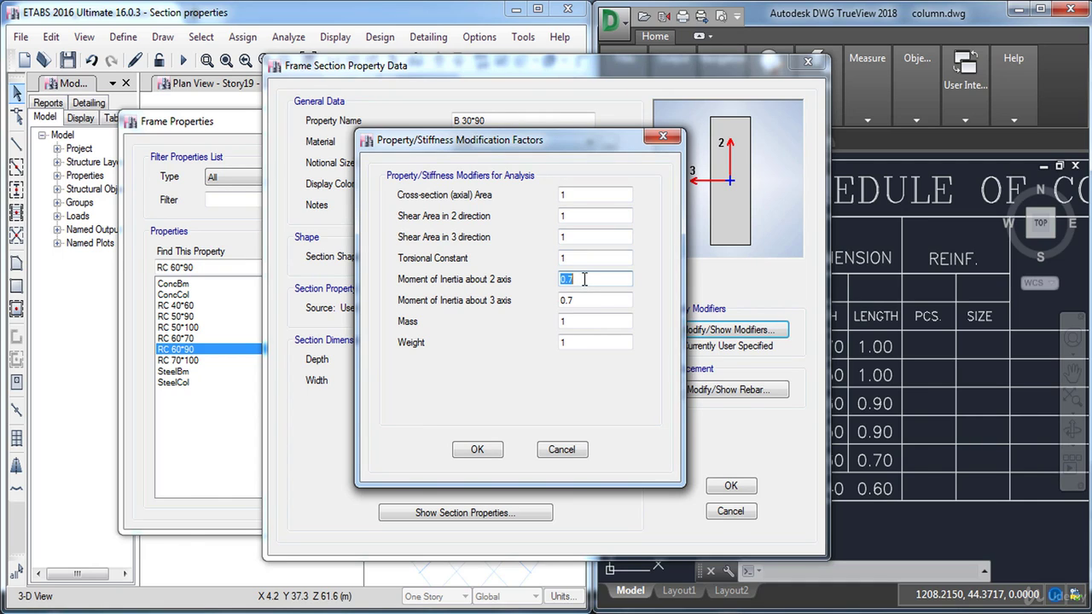
{"action": "type", "text": ".35"}
{"action": "key", "text": "Tab"}
{"action": "key", "text": "BackSpace"}
{"action": "type", "text": ".35"}
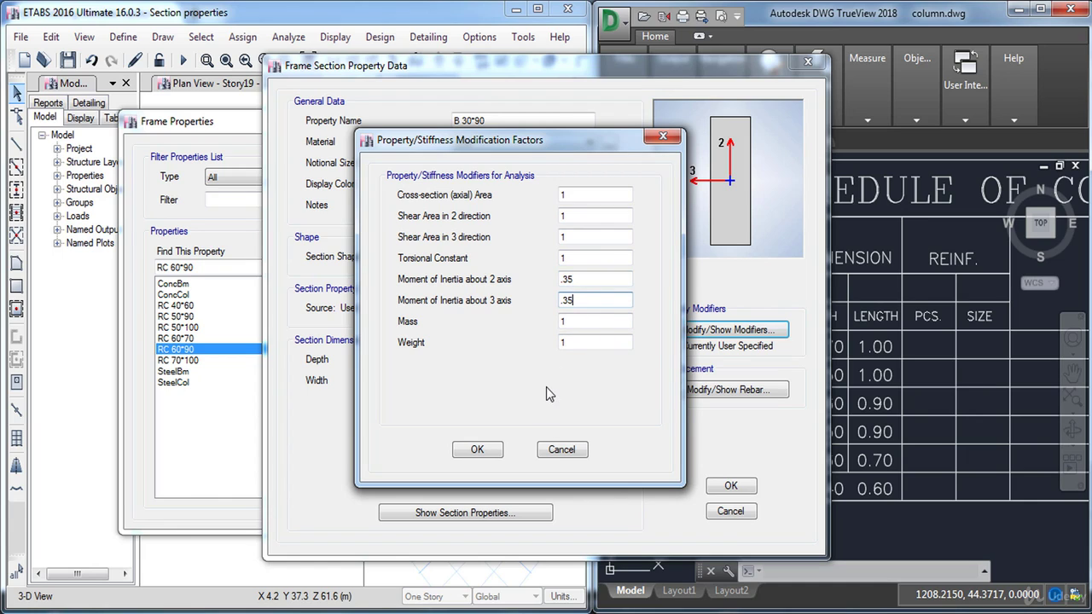
Set the torsion modifier to 0.01, save B 30*90, and close the frame properties list.
{"action": "double_click", "coordinate": [577, 258]}
{"action": "type", "text": ".01"}
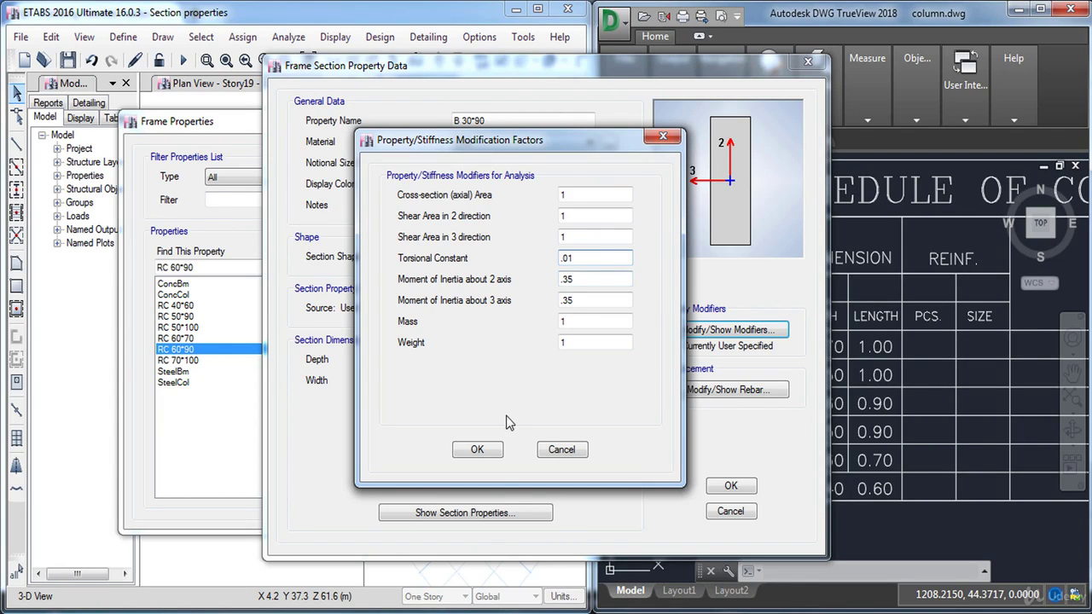
{"action": "left_click", "coordinate": [480, 448]}
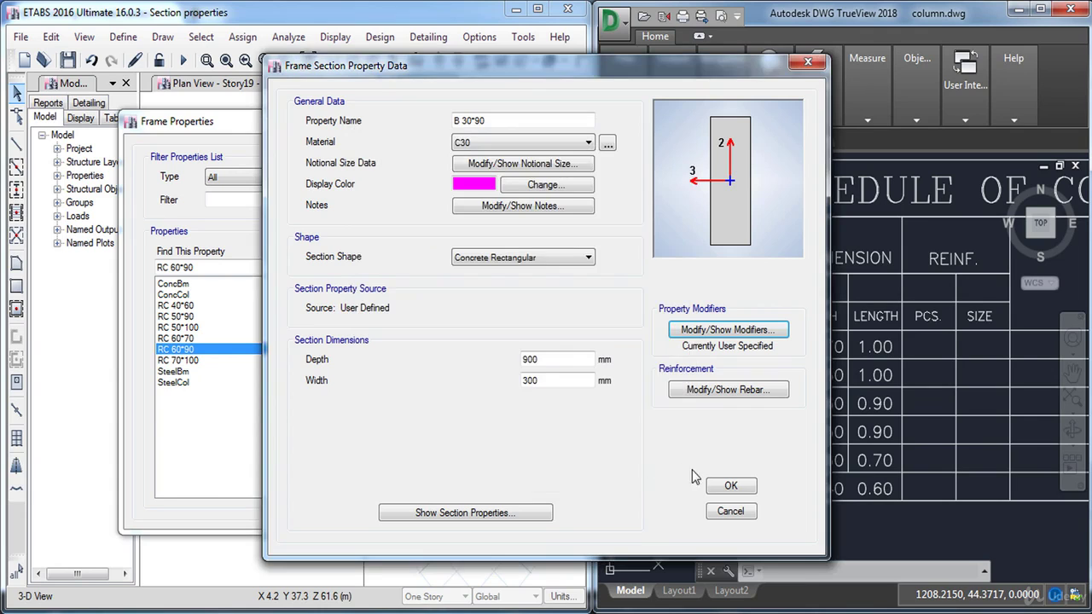
{"action": "left_click", "coordinate": [731, 486]}
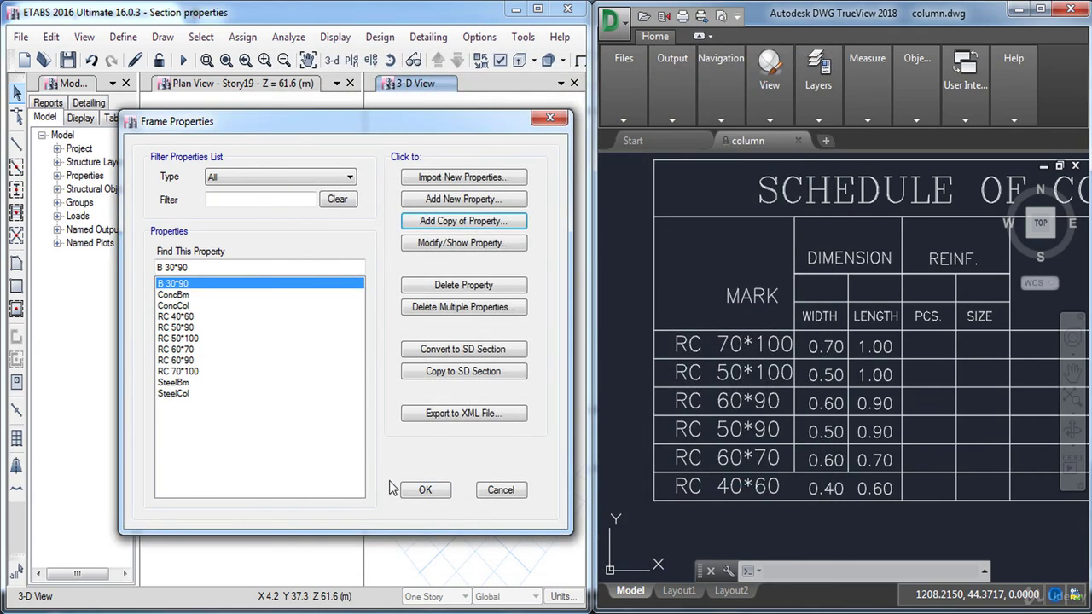
{"action": "left_click", "coordinate": [422, 492]}
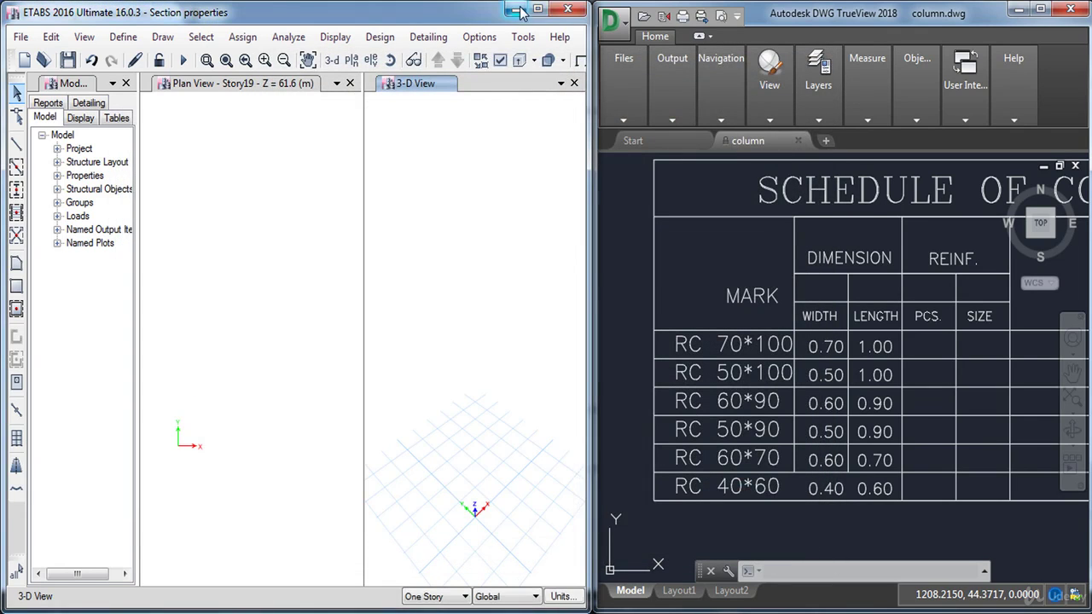
Maximize the ETABS window and bring up the Define > Section Properties submenu.
{"action": "left_click", "coordinate": [537, 9]}
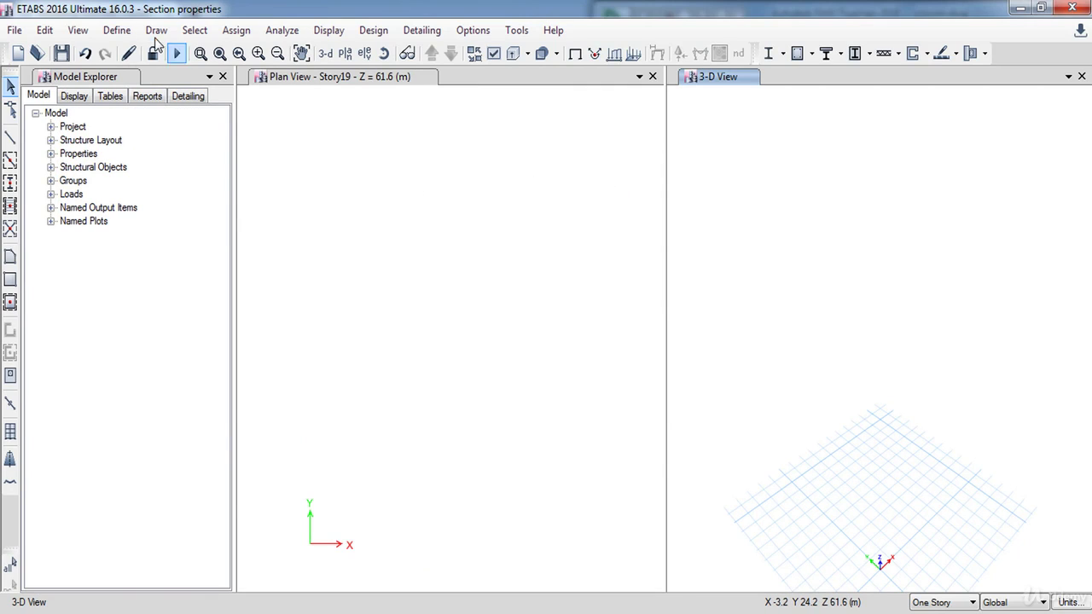
{"action": "left_click", "coordinate": [117, 30]}
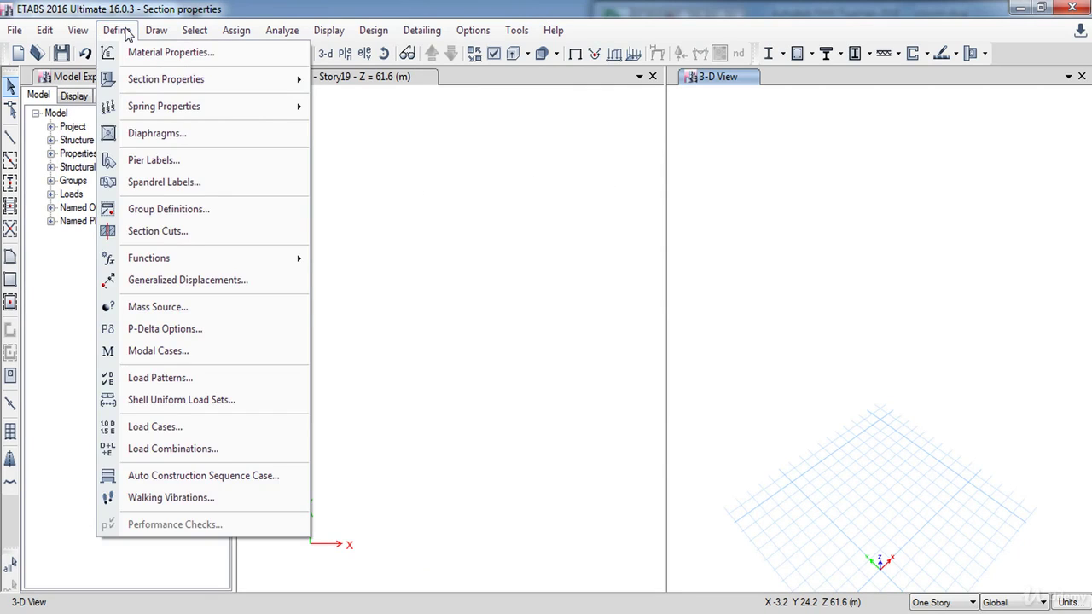
{"action": "mouse_move", "coordinate": [138, 78]}
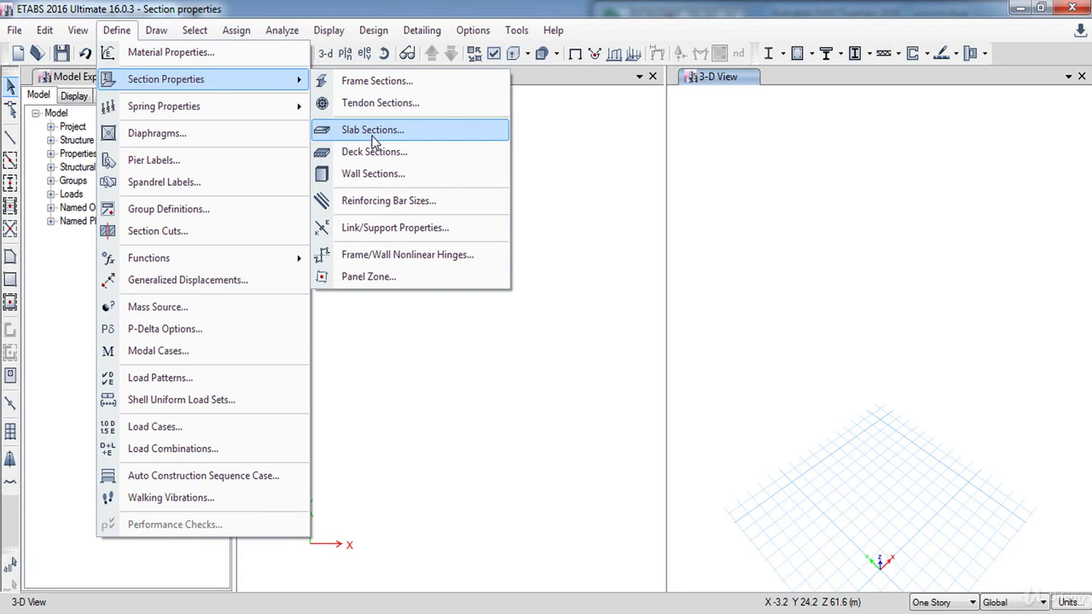
Add a new slab property named F 30 with C30 slab material and 300 mm thickness.
{"action": "left_click", "coordinate": [413, 140]}
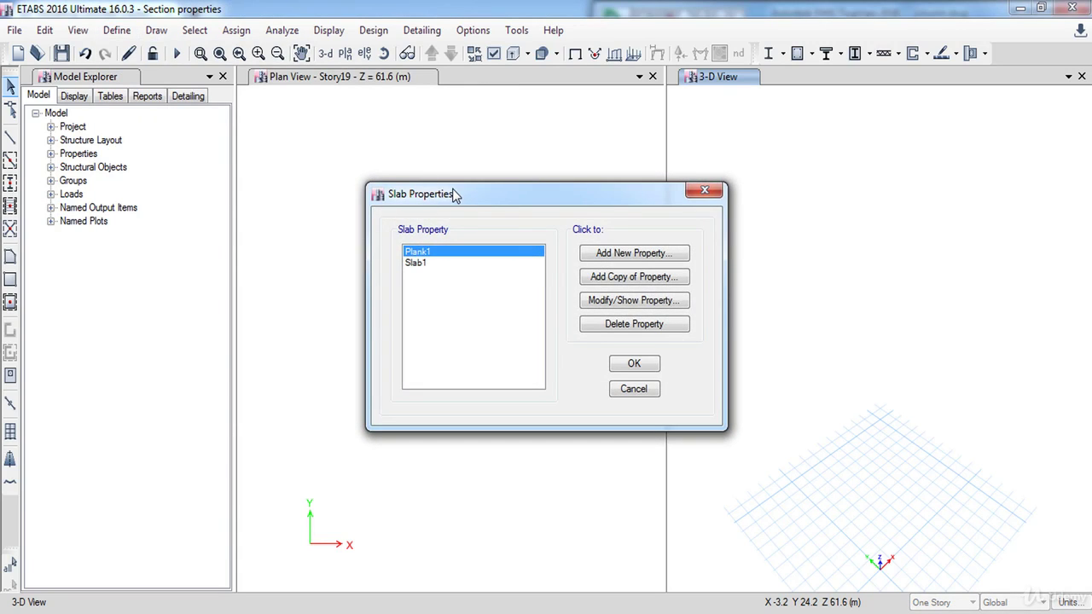
{"action": "left_click_drag", "start_coordinate": [453, 189], "coordinate": [433, 171]}
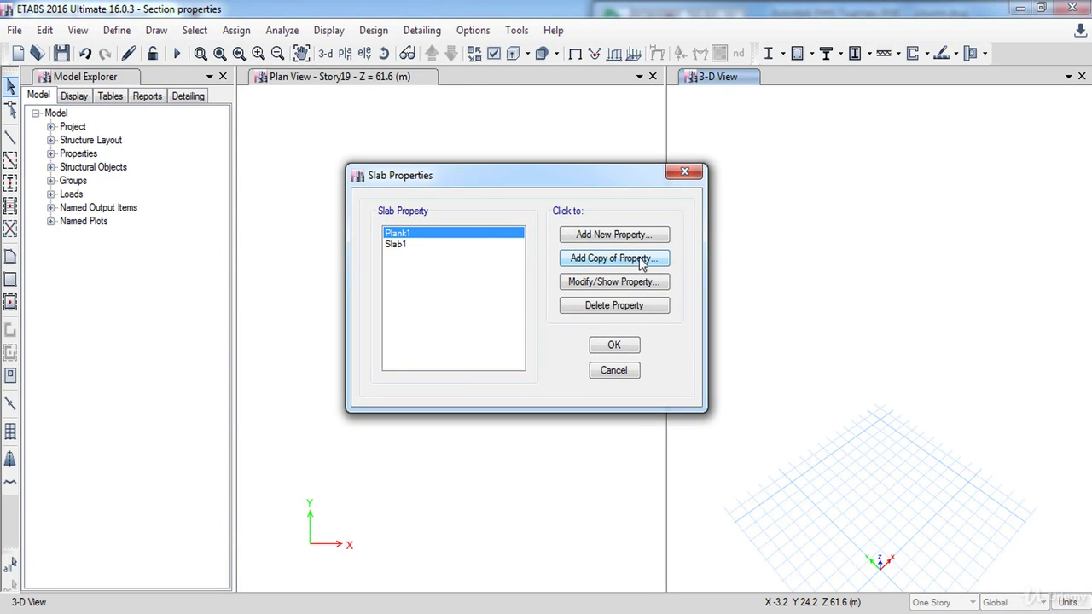
{"action": "left_click", "coordinate": [641, 236]}
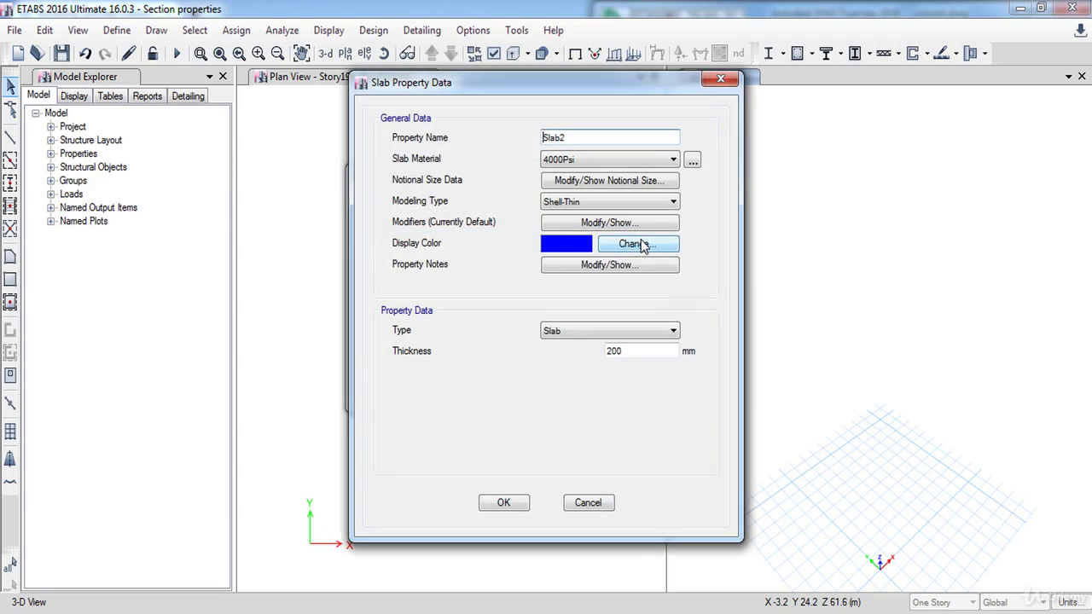
{"action": "double_click", "coordinate": [593, 138]}
{"action": "type", "text": "F 30"}
{"action": "left_click", "coordinate": [608, 162]}
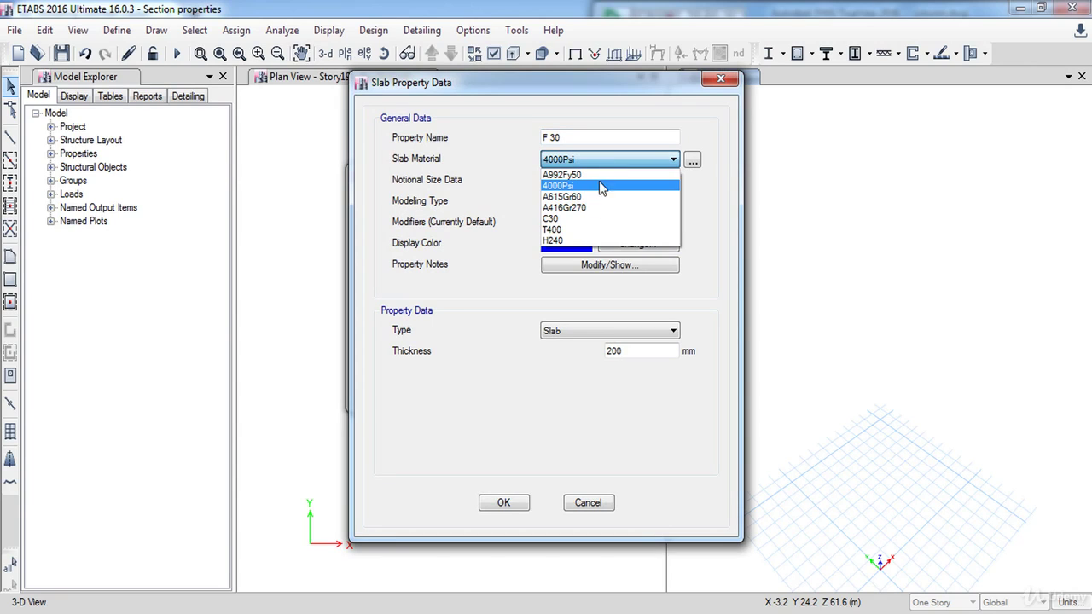
{"action": "left_click", "coordinate": [562, 219]}
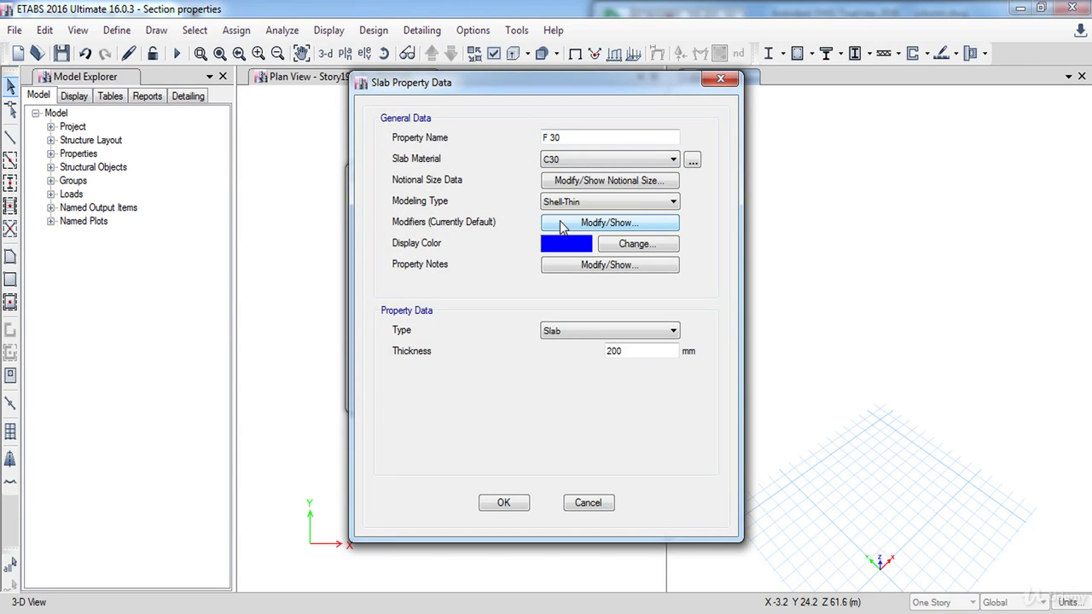
{"action": "double_click", "coordinate": [640, 351]}
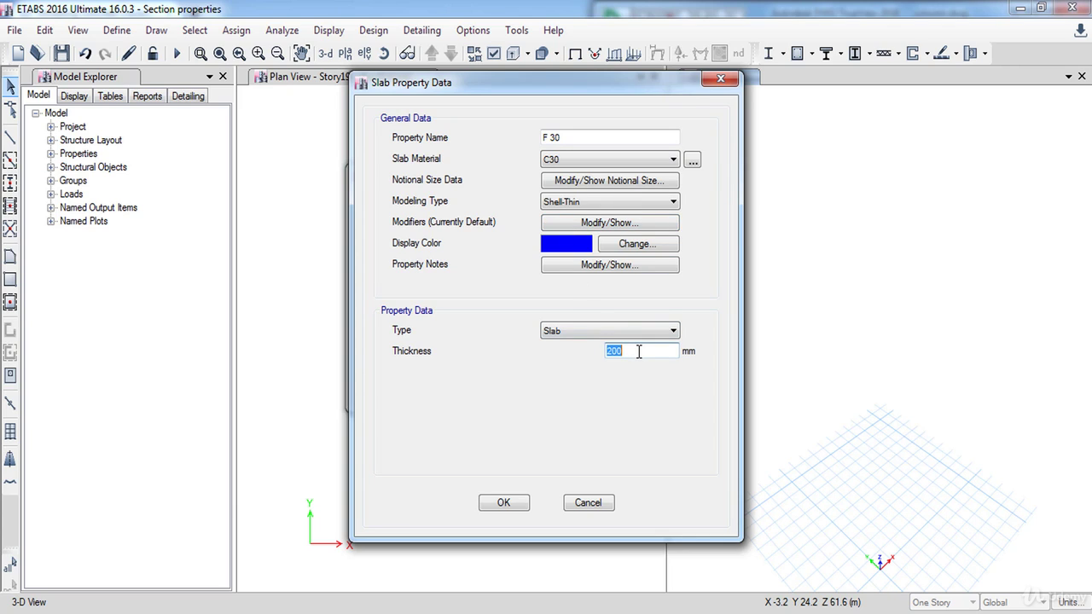
{"action": "type", "text": "300"}
Set the F 30 slab's membrane modifiers f11, f22 and f12 to .25.
{"action": "left_click", "coordinate": [588, 224]}
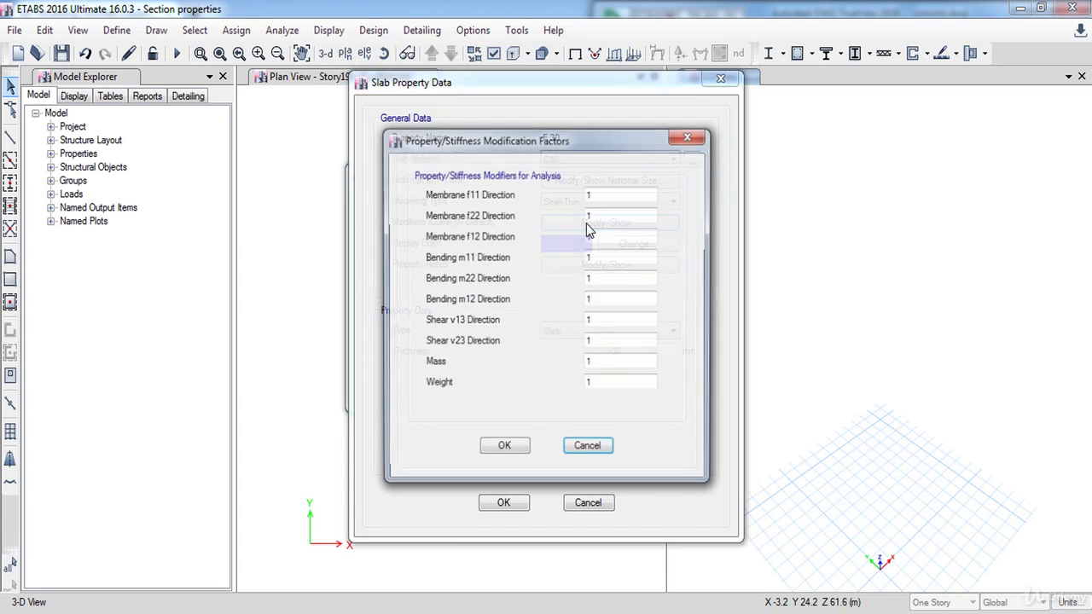
{"action": "double_click", "coordinate": [603, 192]}
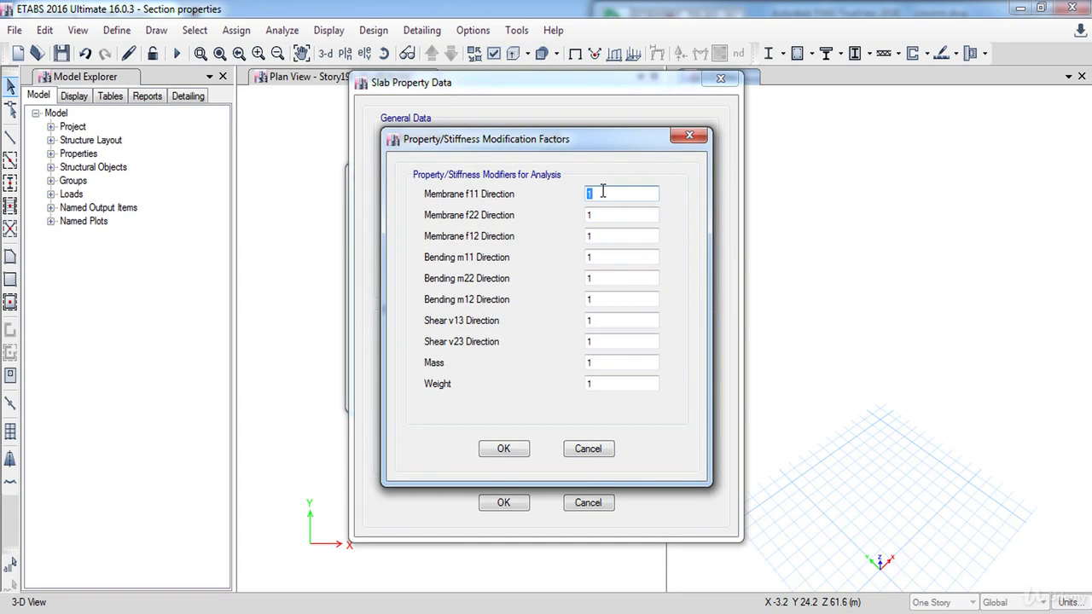
{"action": "type", "text": ".25"}
{"action": "left_click_drag", "start_coordinate": [628, 195], "coordinate": [561, 199]}
{"action": "key", "text": "ctrl+c"}
{"action": "double_click", "coordinate": [602, 216]}
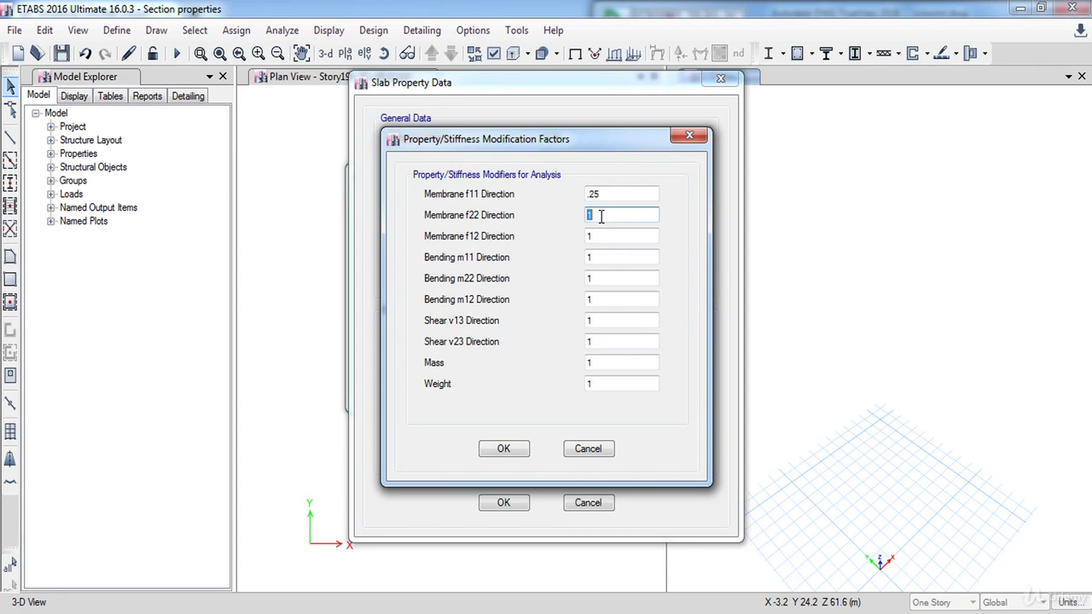
{"action": "key", "text": "ctrl+v"}
{"action": "double_click", "coordinate": [603, 236]}
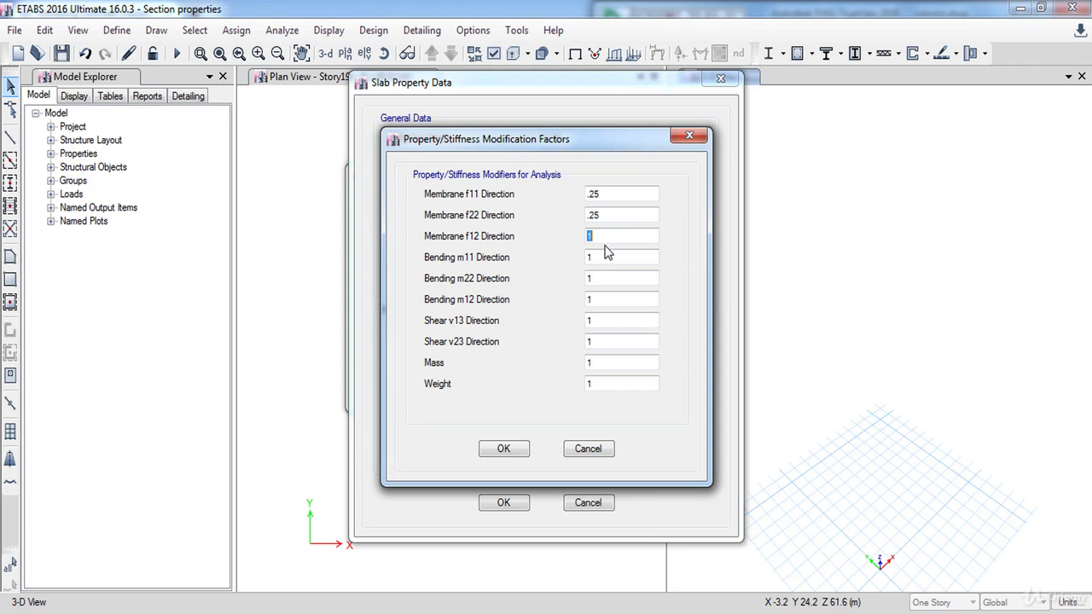
{"action": "key", "text": "ctrl+v"}
Set bending modifiers m11, m22 and m12 to .25 and save the F 30 slab.
{"action": "double_click", "coordinate": [606, 257]}
{"action": "key", "text": "ctrl+v"}
{"action": "double_click", "coordinate": [609, 278]}
{"action": "key", "text": "ctrl+v"}
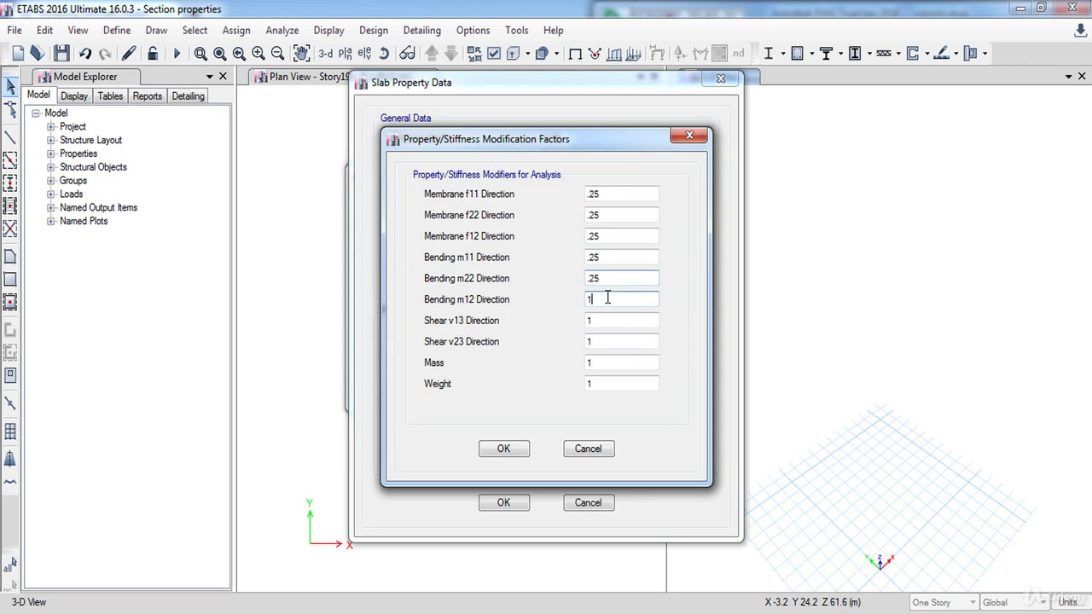
{"action": "double_click", "coordinate": [608, 299]}
{"action": "key", "text": "ctrl+v"}
{"action": "left_click", "coordinate": [505, 450]}
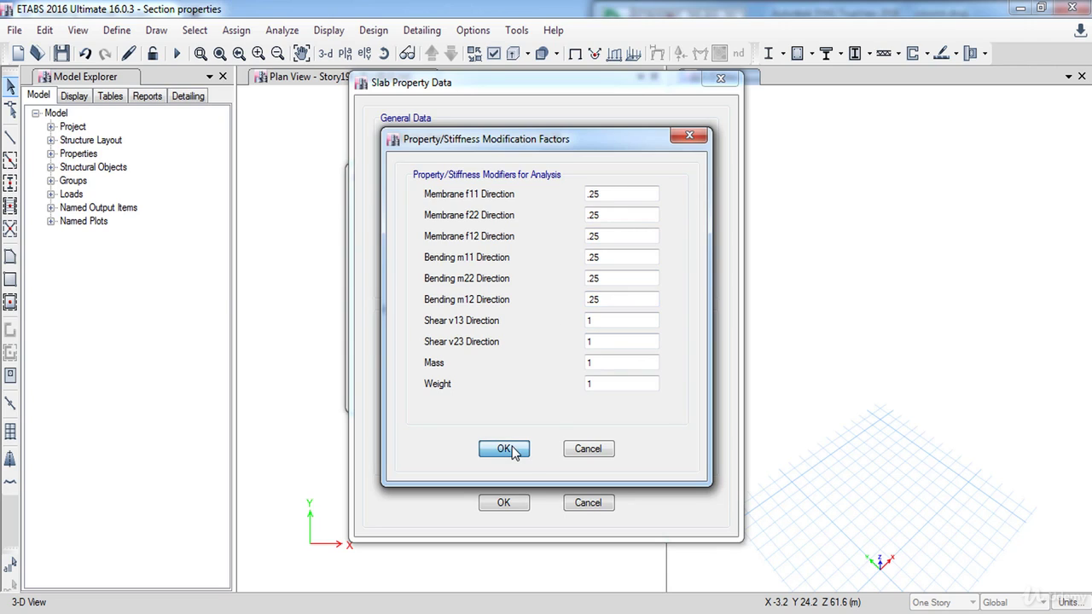
{"action": "left_click", "coordinate": [506, 501]}
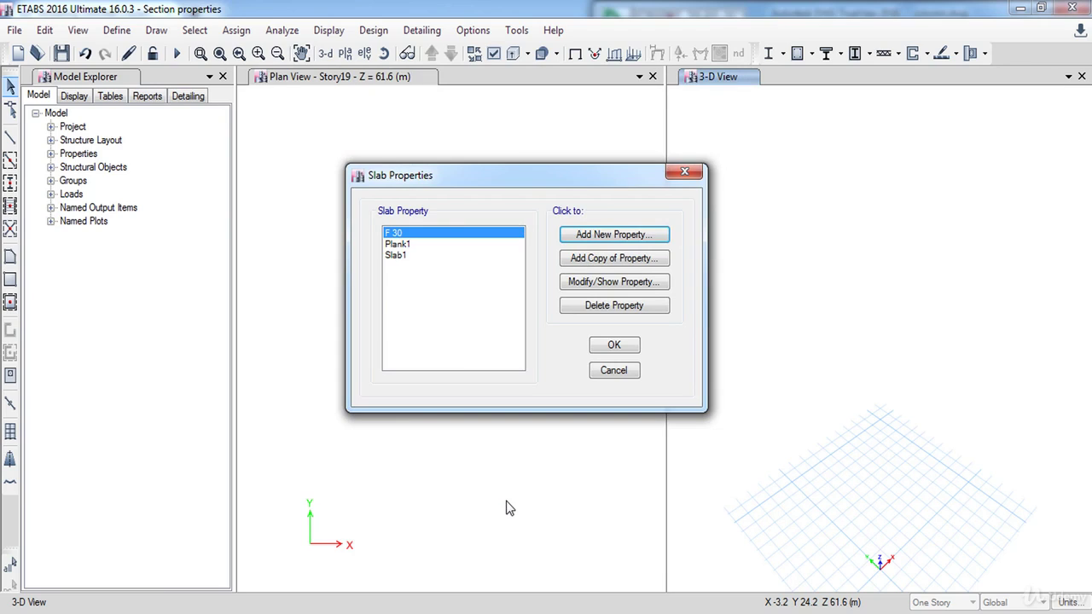
Close the Slab Properties list with F 30 selected.
{"action": "left_click", "coordinate": [424, 243]}
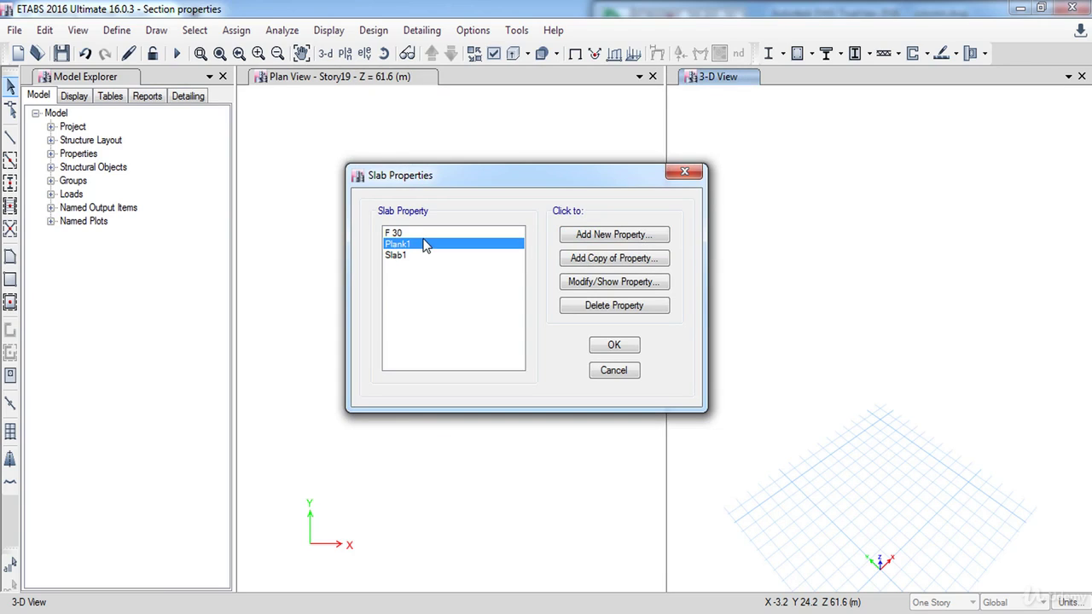
{"action": "left_click", "coordinate": [425, 234]}
{"action": "left_click", "coordinate": [622, 346]}
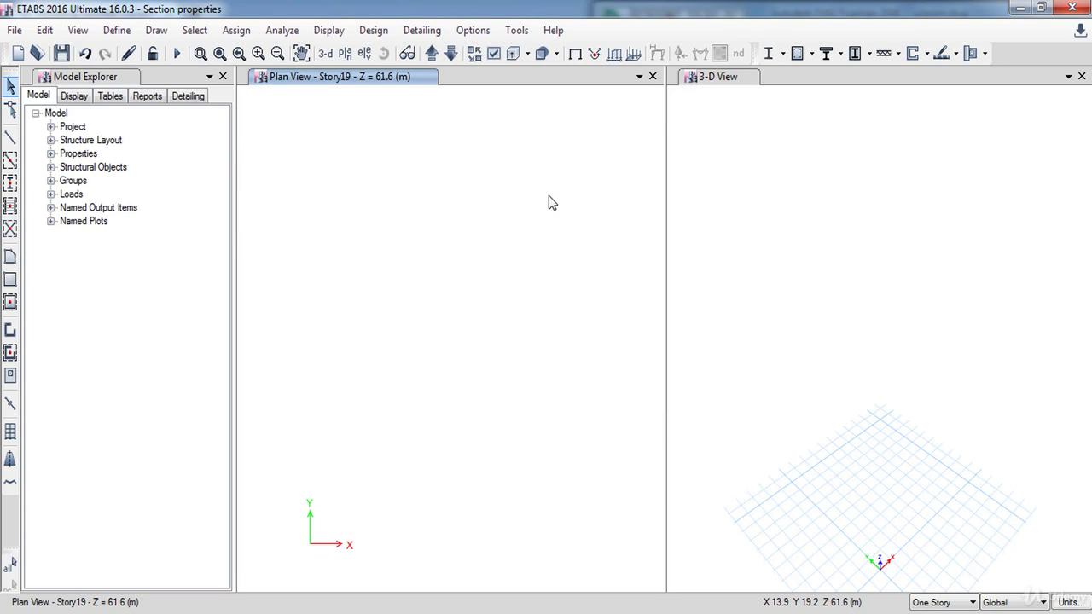
Bring up the Wall Properties list via Define > Section Properties > Wall Sections.
{"action": "left_click", "coordinate": [114, 31]}
{"action": "mouse_move", "coordinate": [147, 89]}
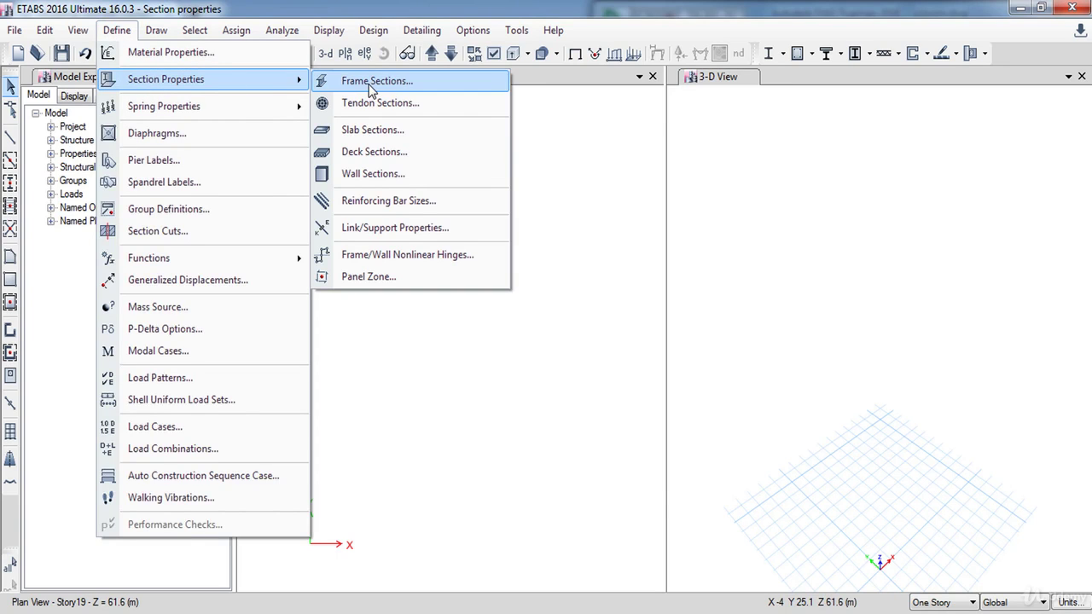
{"action": "left_click", "coordinate": [378, 173]}
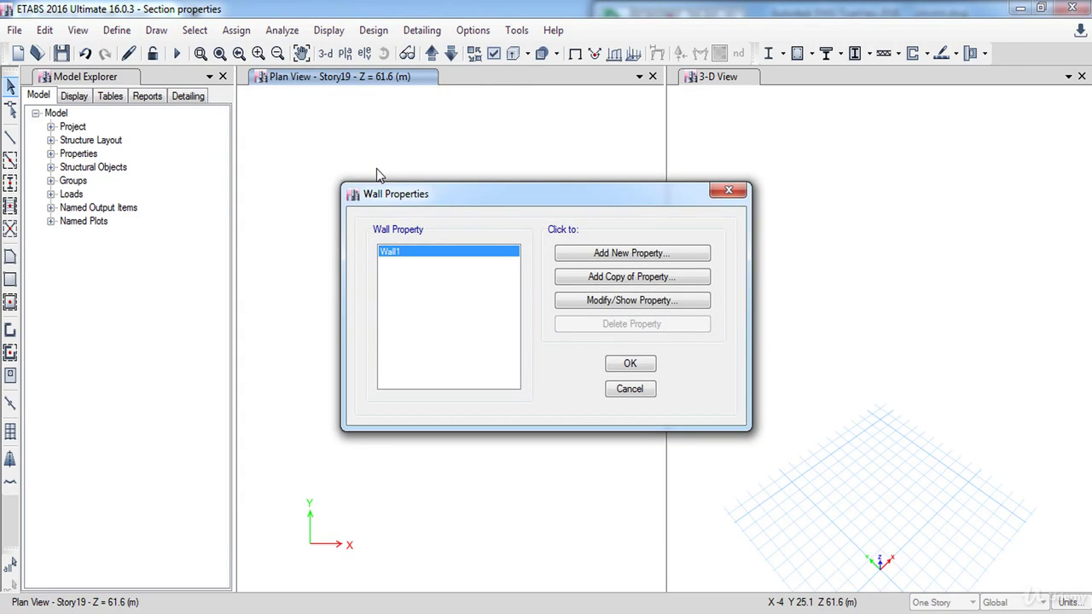
Add a new wall property named W 35 with C30 wall material and 350 mm thickness.
{"action": "left_click", "coordinate": [600, 259]}
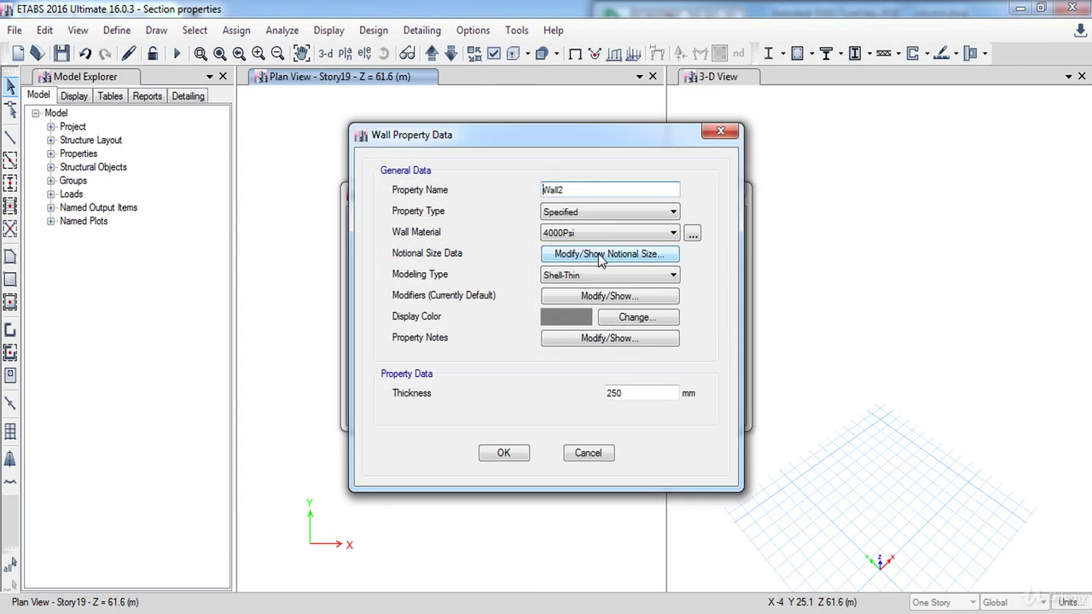
{"action": "double_click", "coordinate": [595, 188]}
{"action": "type", "text": "W 35"}
{"action": "left_click", "coordinate": [599, 233]}
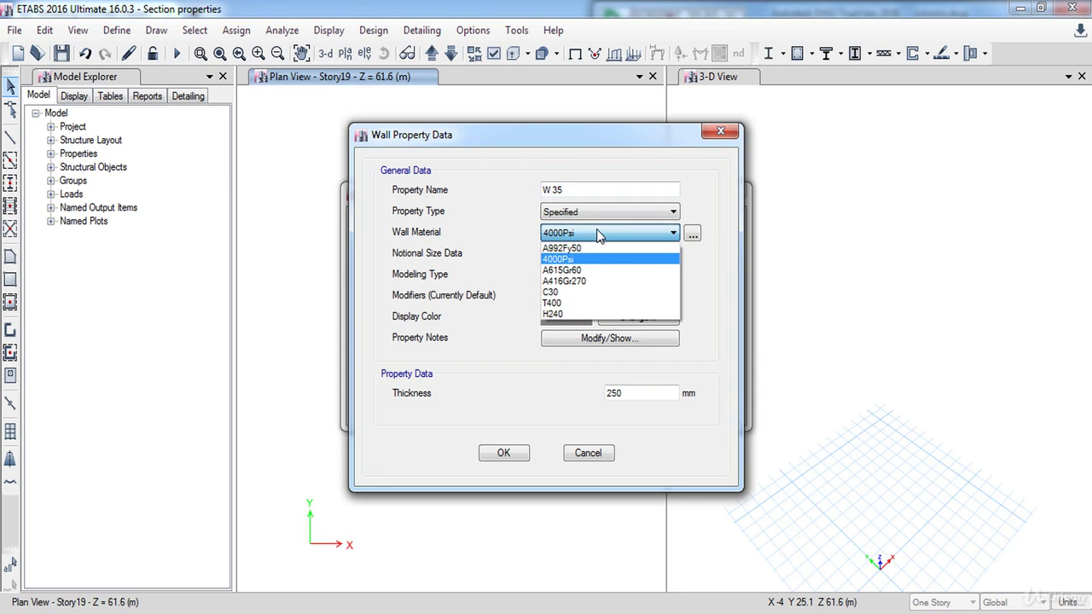
{"action": "left_click", "coordinate": [569, 293]}
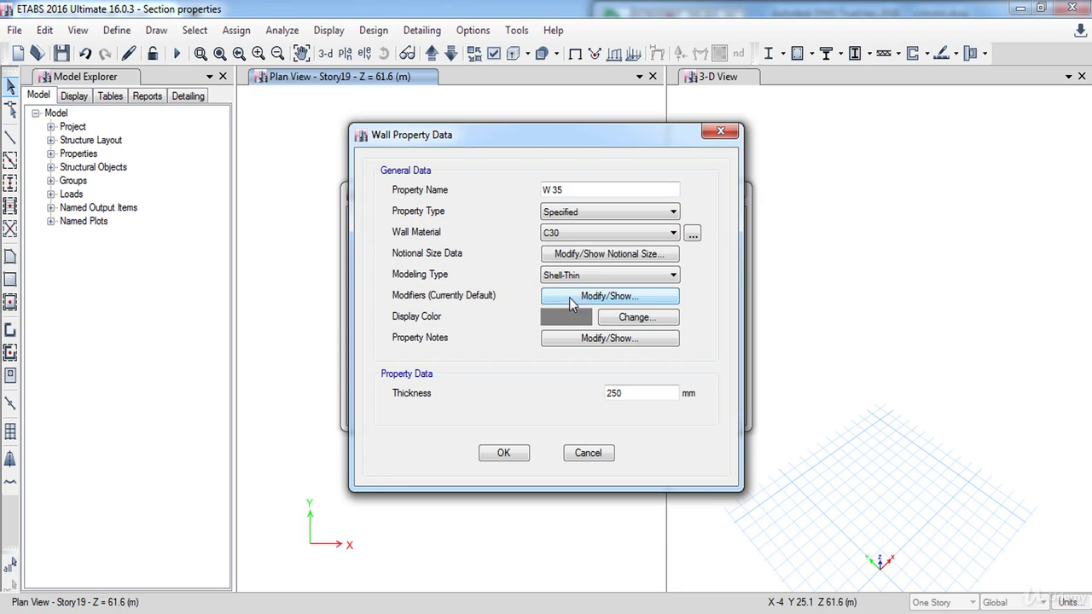
{"action": "double_click", "coordinate": [636, 392]}
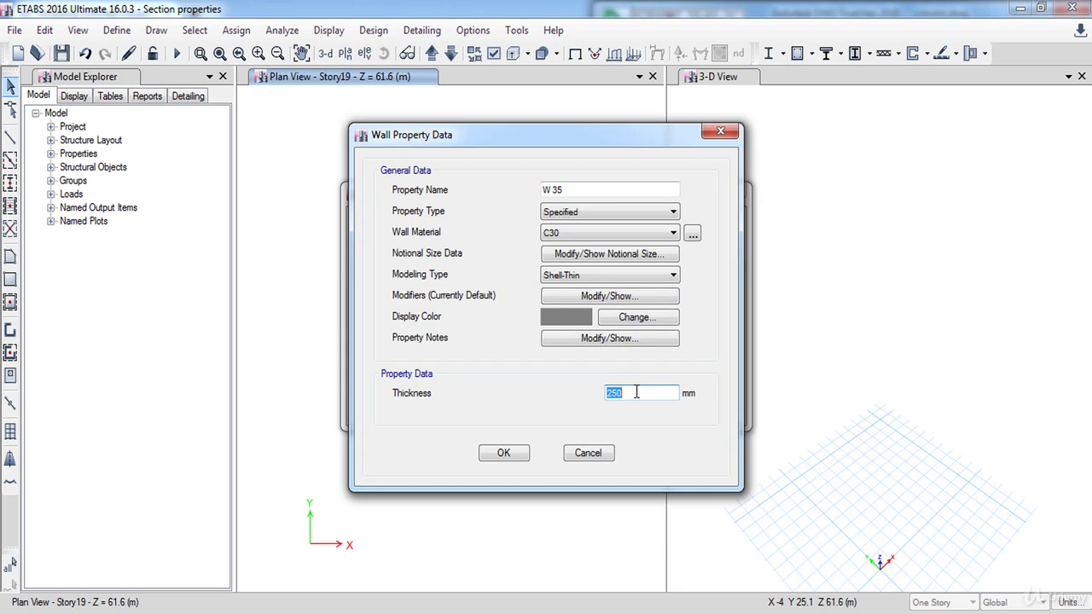
{"action": "type", "text": "350"}
Set the W 35 wall's membrane modifiers f11, f22 and f12 to 0.7.
{"action": "left_click", "coordinate": [630, 297]}
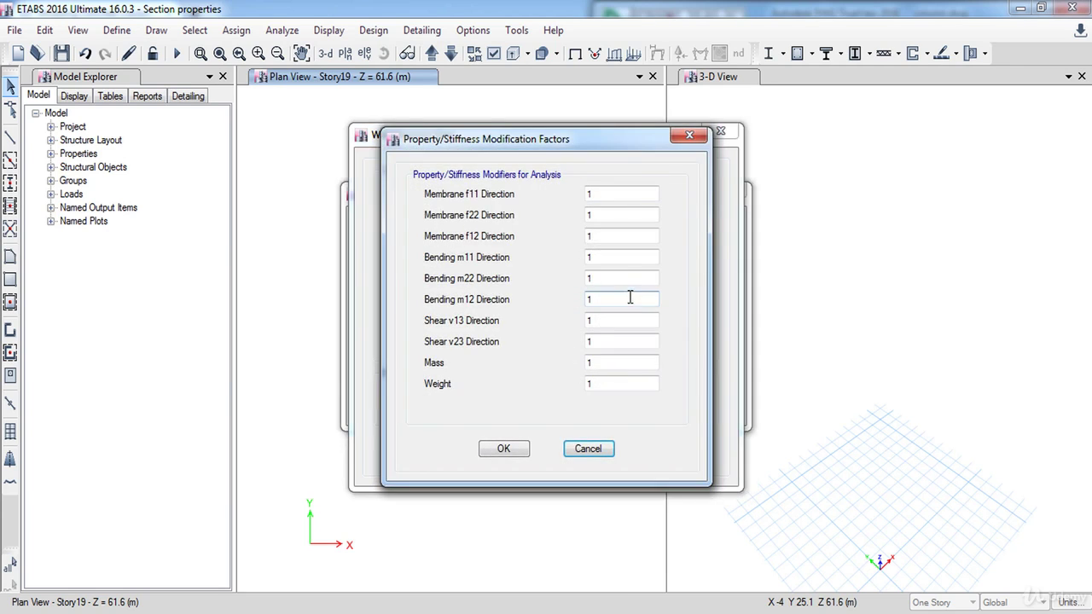
{"action": "double_click", "coordinate": [615, 193]}
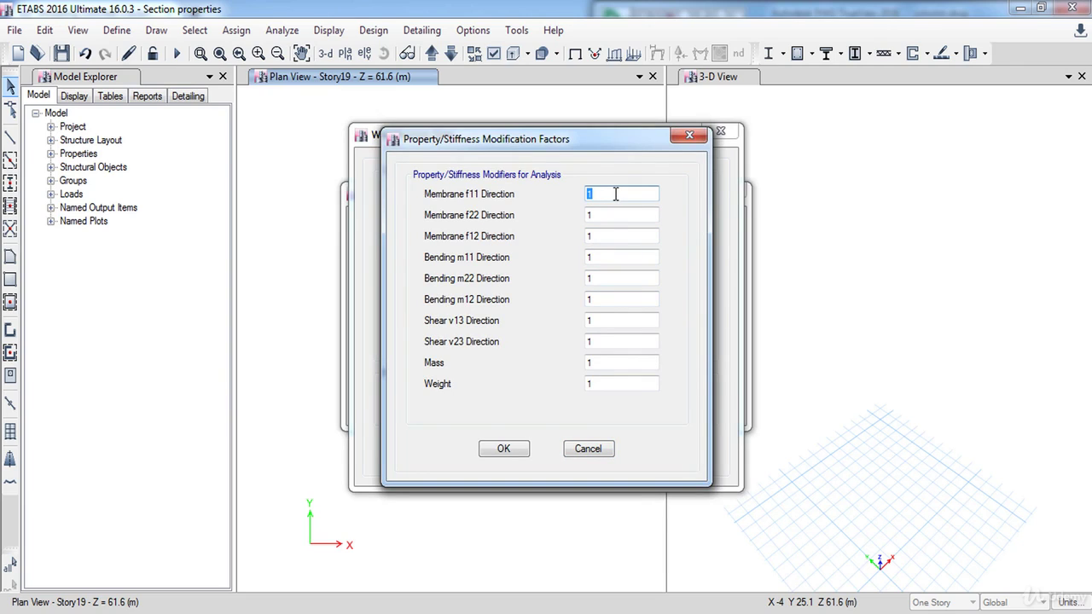
{"action": "type", "text": ".7"}
{"action": "double_click", "coordinate": [610, 214]}
{"action": "type", "text": ".7"}
{"action": "double_click", "coordinate": [609, 236]}
{"action": "type", "text": ".7"}
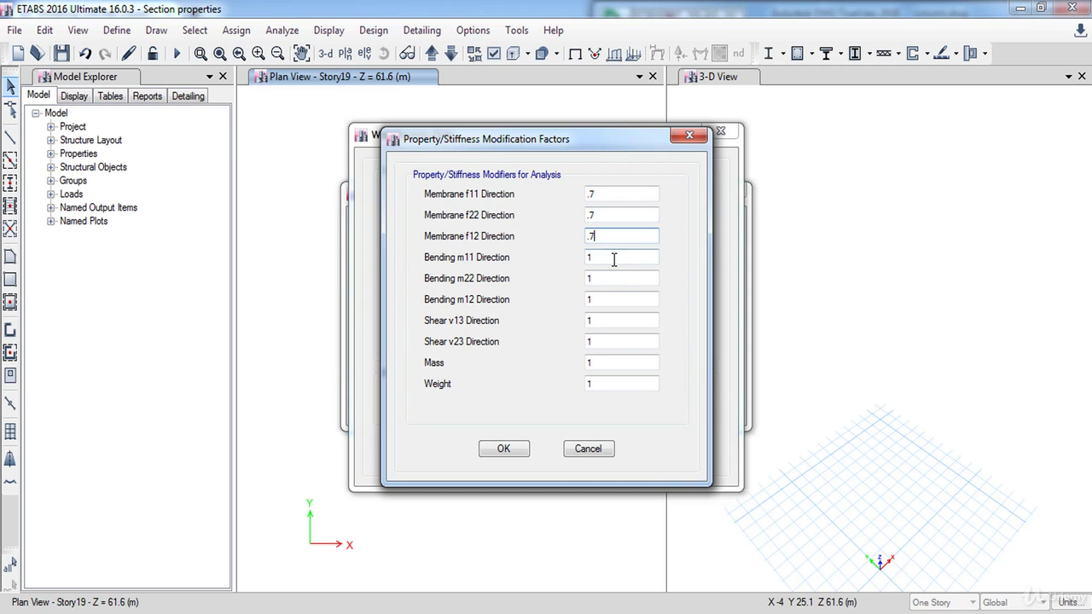
Set bending modifiers m11, m22 and m12 to 0.7 and save the W 35 wall.
{"action": "double_click", "coordinate": [614, 258]}
{"action": "type", "text": ".7"}
{"action": "double_click", "coordinate": [615, 278]}
{"action": "type", "text": ".7"}
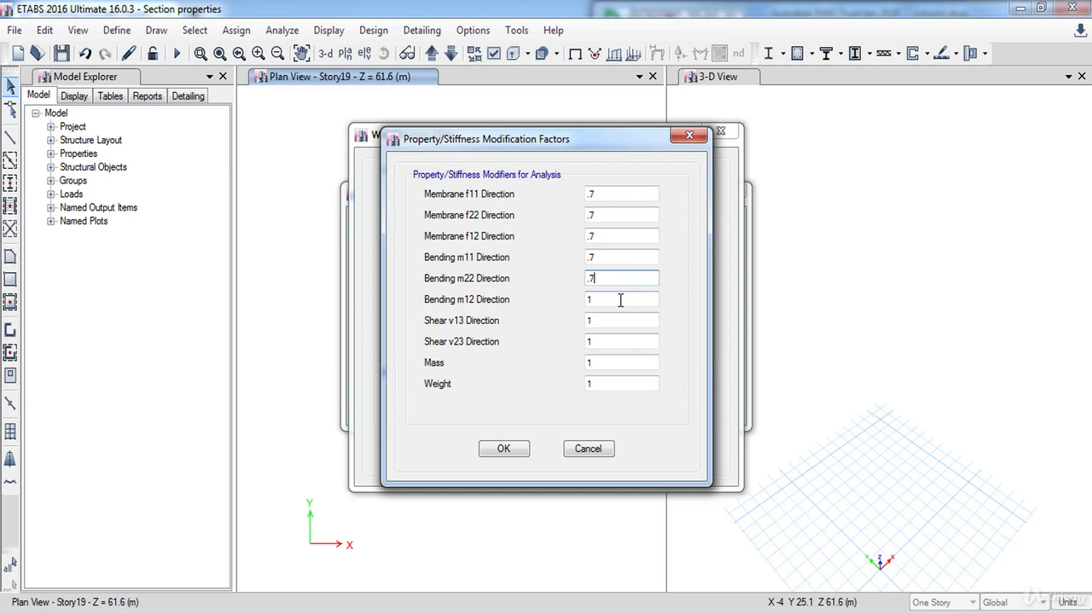
{"action": "double_click", "coordinate": [620, 300]}
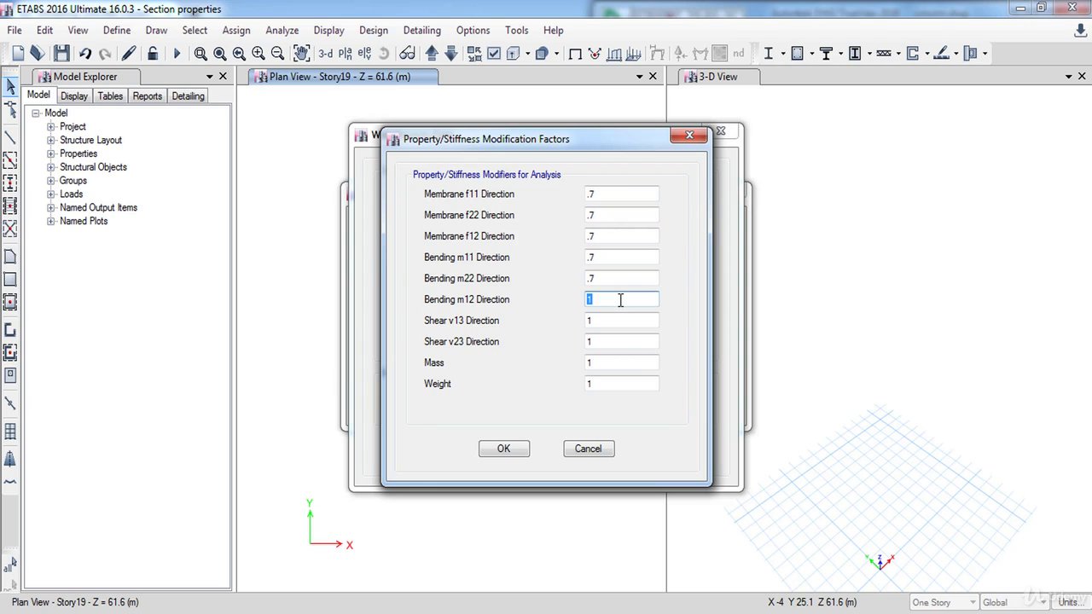
{"action": "type", "text": "0.7"}
{"action": "left_click", "coordinate": [507, 453]}
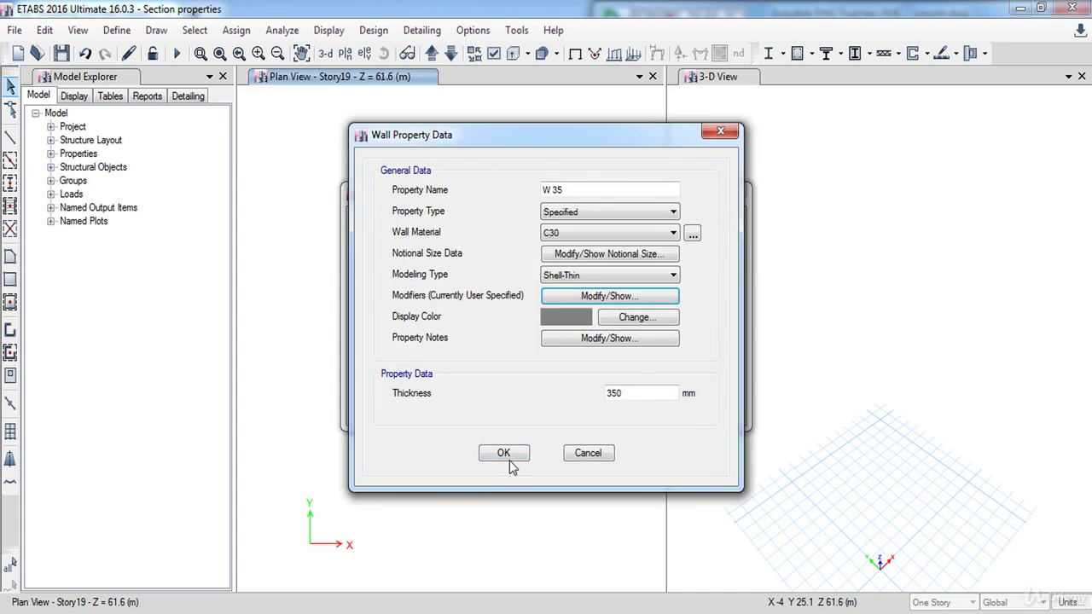
{"action": "left_click", "coordinate": [507, 454]}
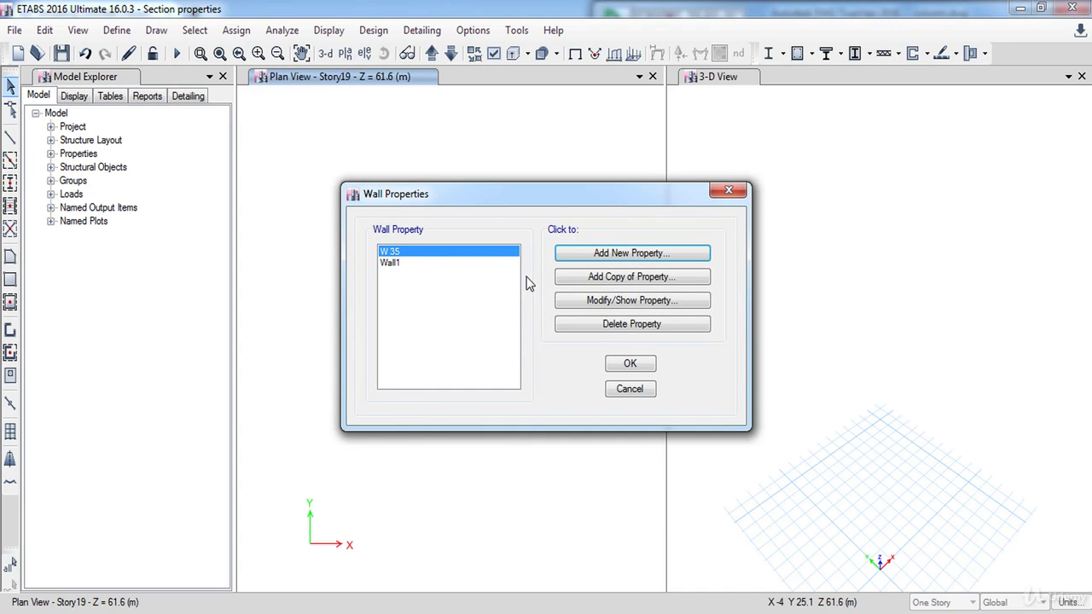
Copy W 35 into a new wall section W 30 with 300 mm thickness.
{"action": "left_click", "coordinate": [613, 284]}
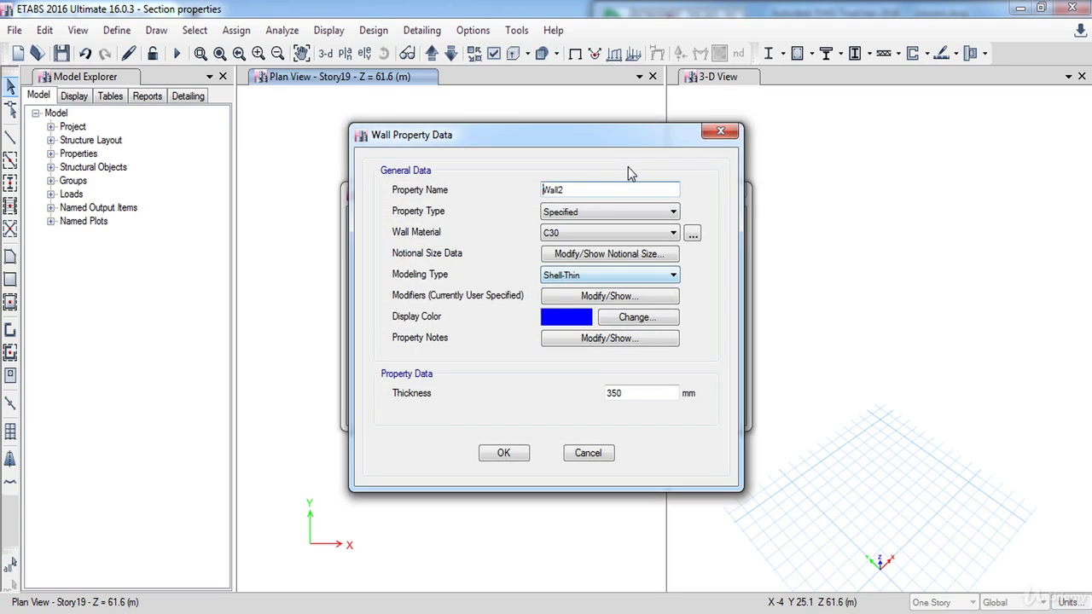
{"action": "double_click", "coordinate": [607, 185]}
{"action": "type", "text": "W 30"}
{"action": "left_click", "coordinate": [646, 393]}
{"action": "double_click", "coordinate": [647, 394]}
{"action": "type", "text": "300"}
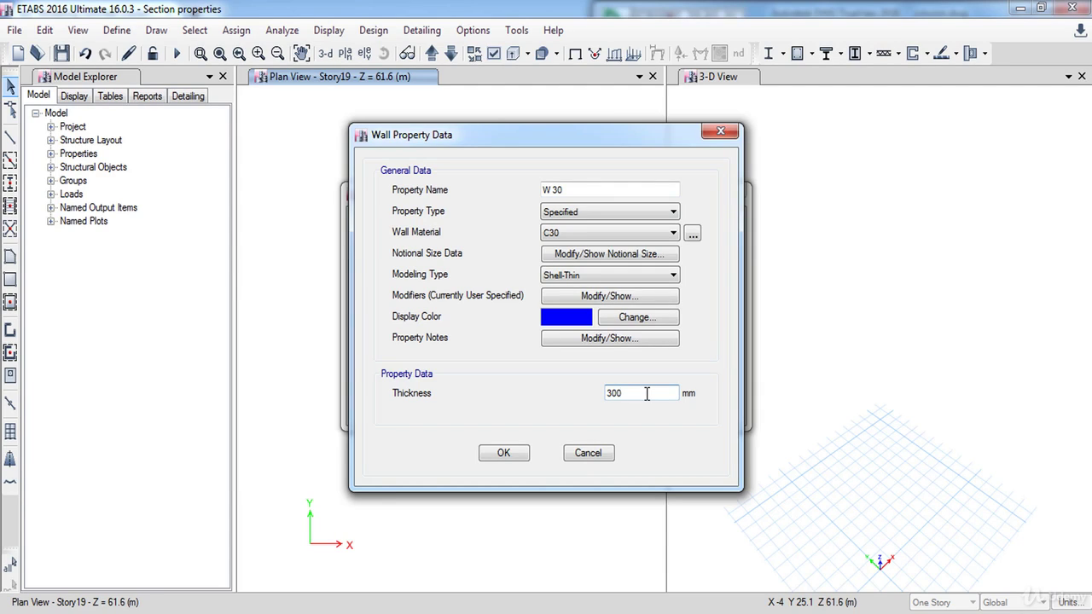
{"action": "left_click", "coordinate": [504, 453]}
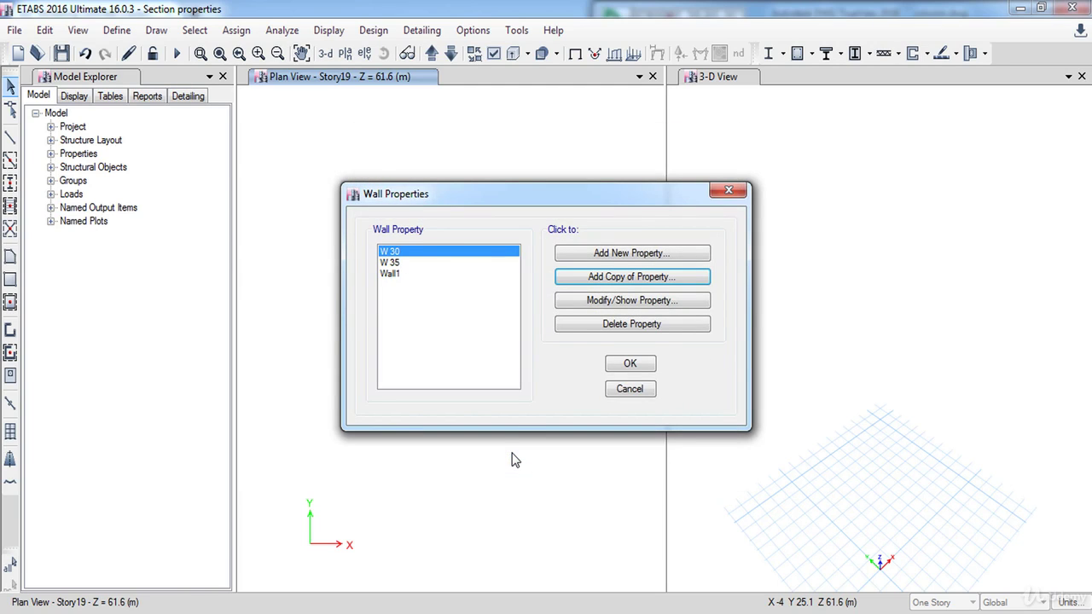
Copy W 30 into a new wall section W 25 with 250 mm thickness and close the wall list.
{"action": "left_click", "coordinate": [597, 277]}
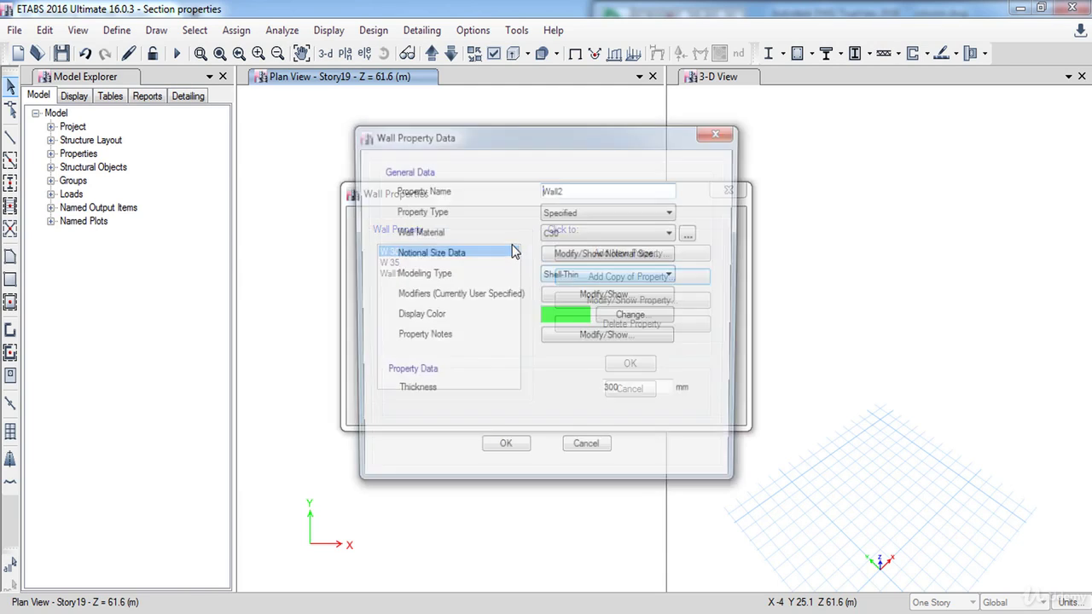
{"action": "double_click", "coordinate": [588, 191]}
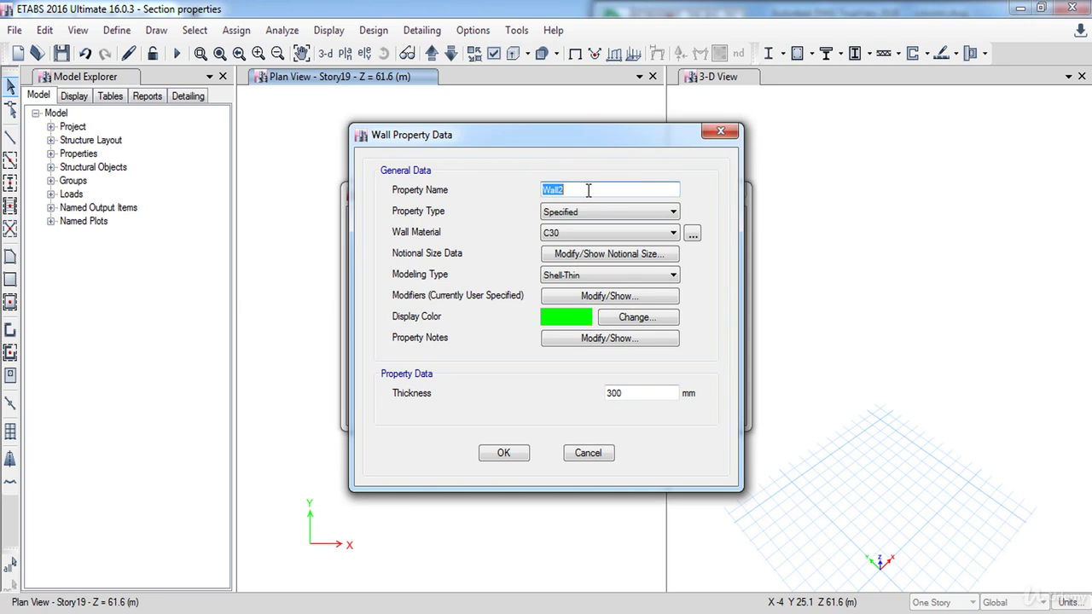
{"action": "type", "text": "W 25"}
{"action": "double_click", "coordinate": [642, 393]}
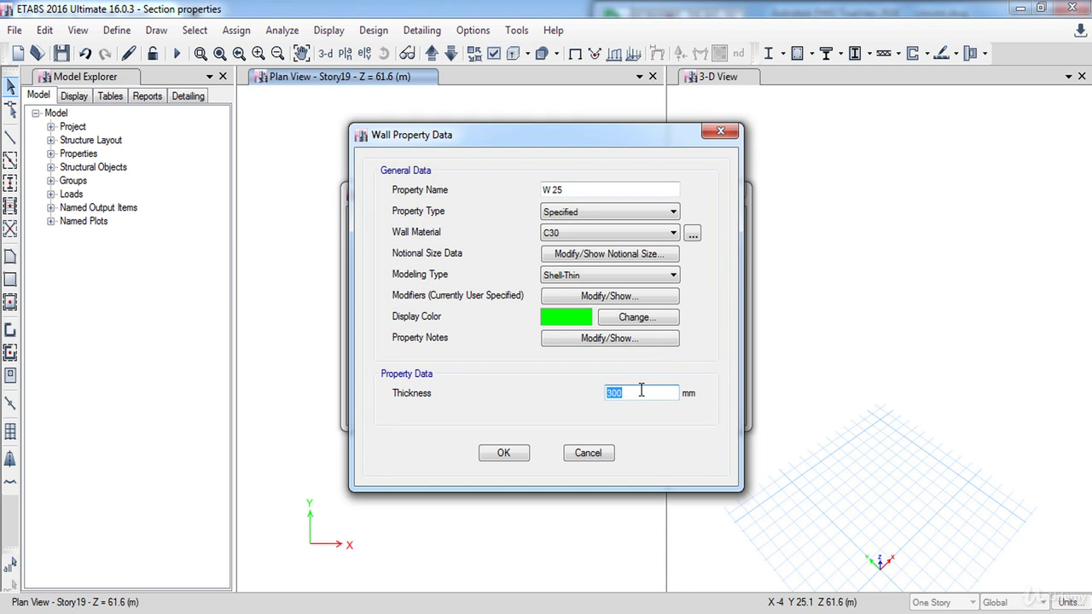
{"action": "type", "text": "250"}
{"action": "left_click", "coordinate": [505, 454]}
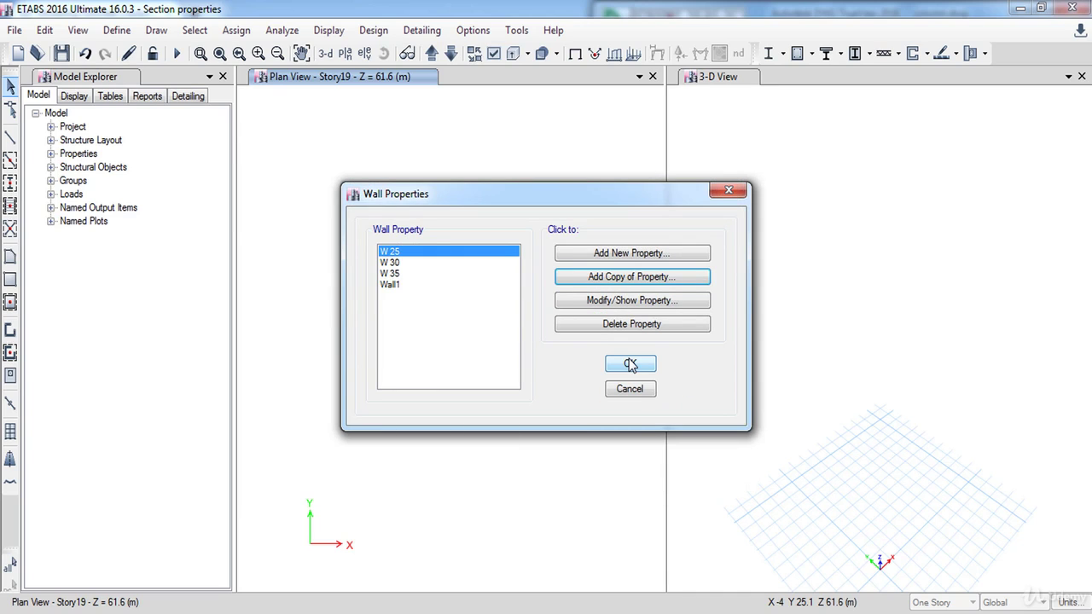
{"action": "left_click", "coordinate": [631, 365]}
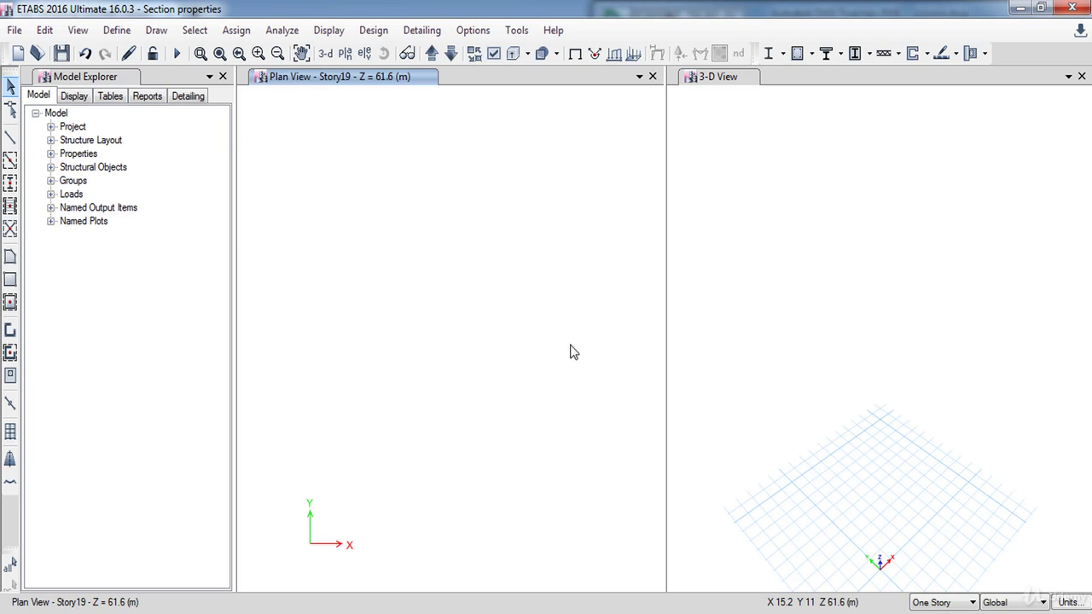